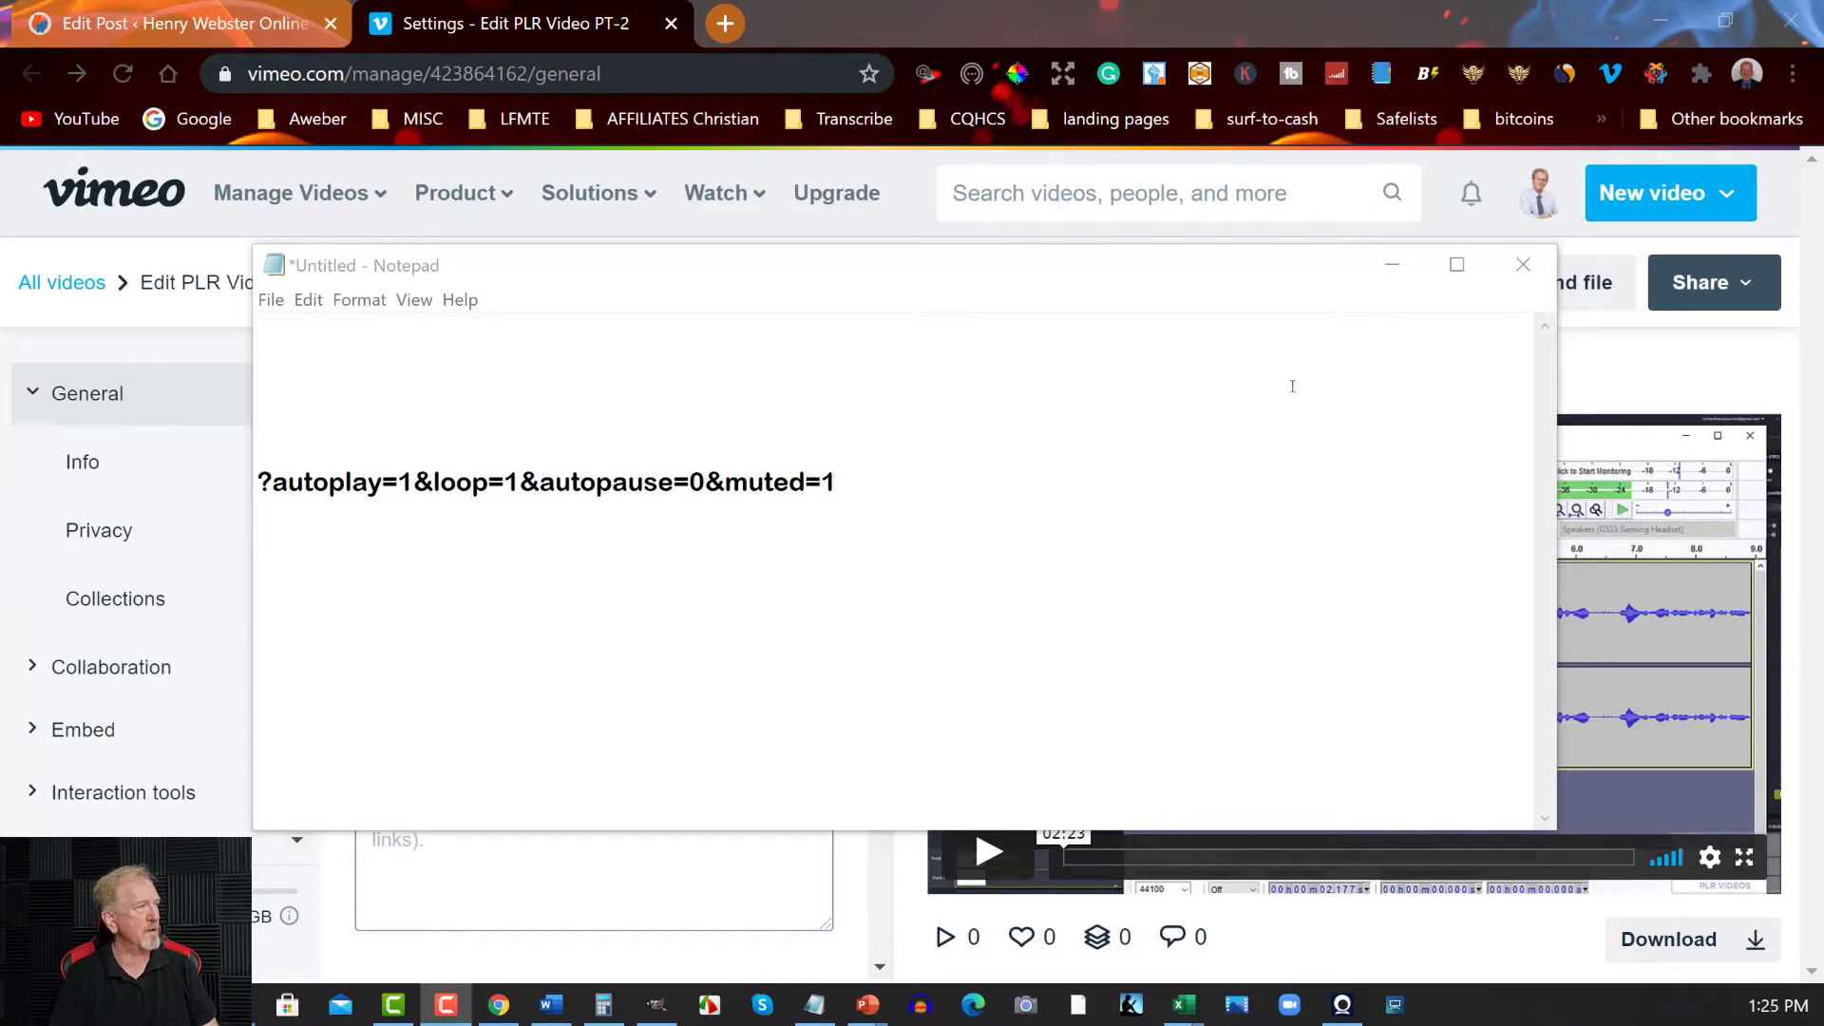
# - Open the embed settings of the Edit PLR Video PT-2 video and copy its embed code
pyautogui.click(1391, 270)
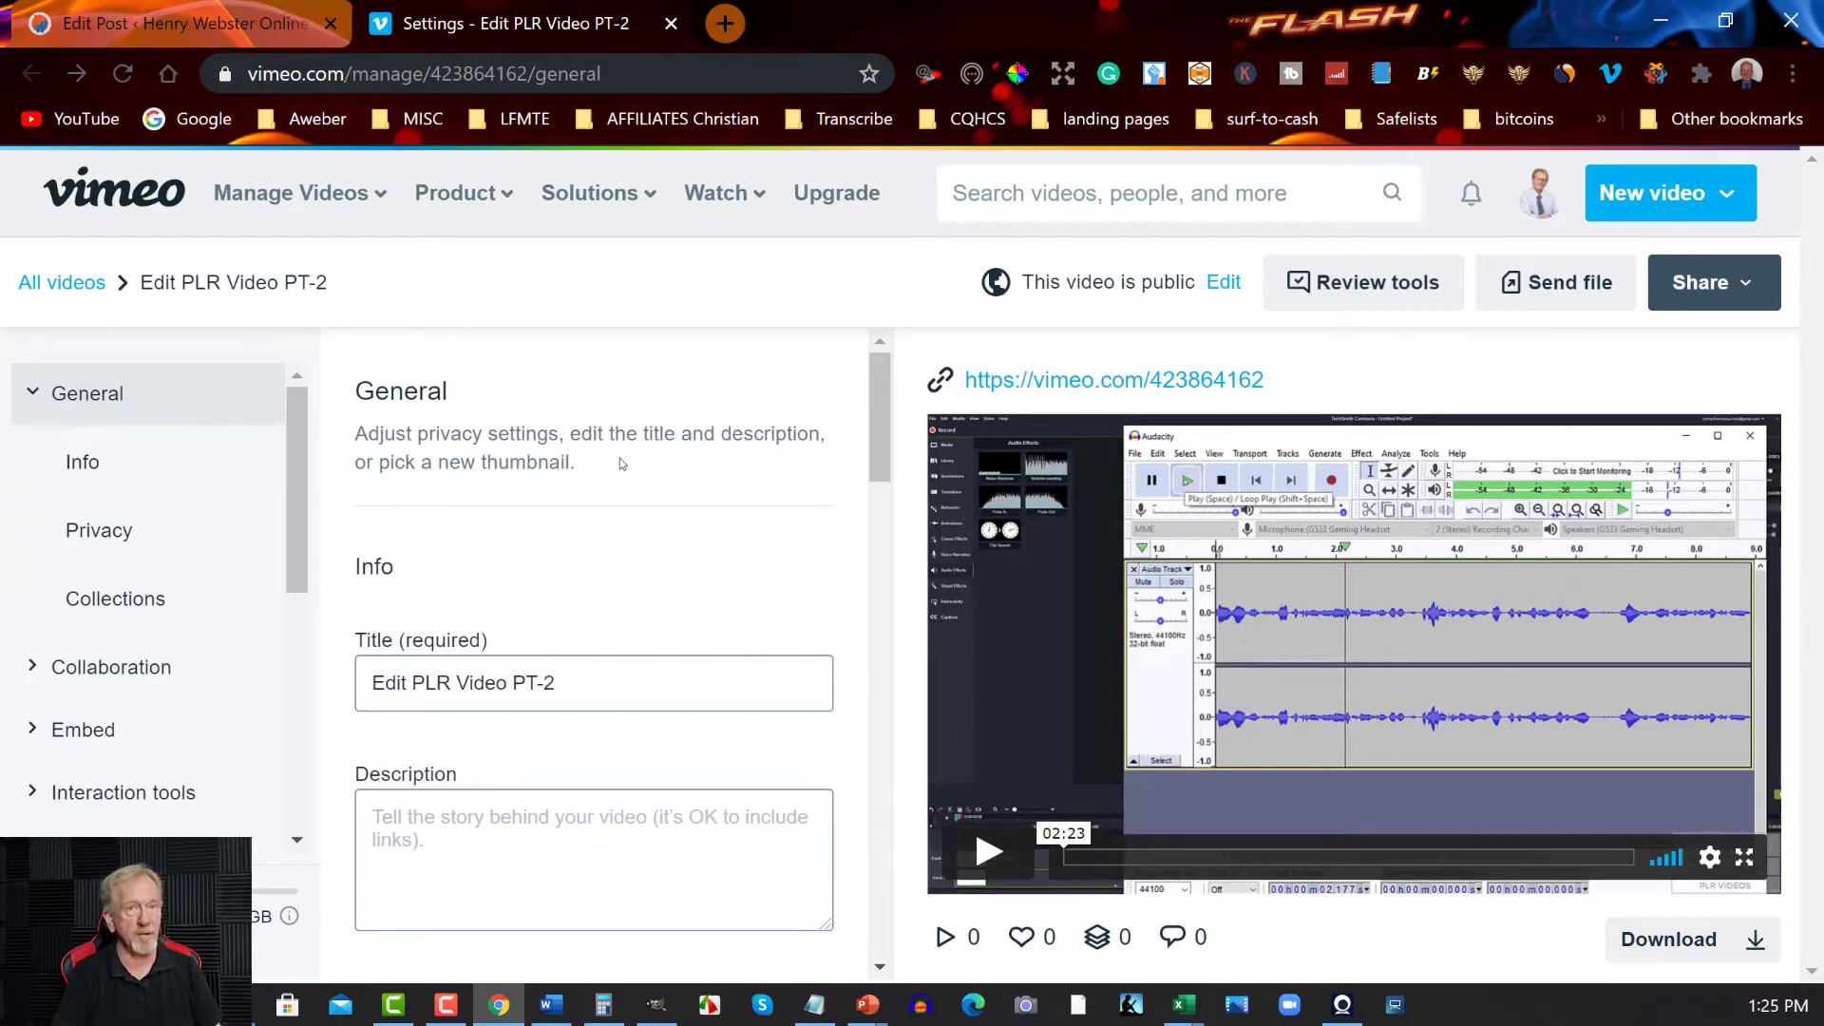
pyautogui.click(85, 730)
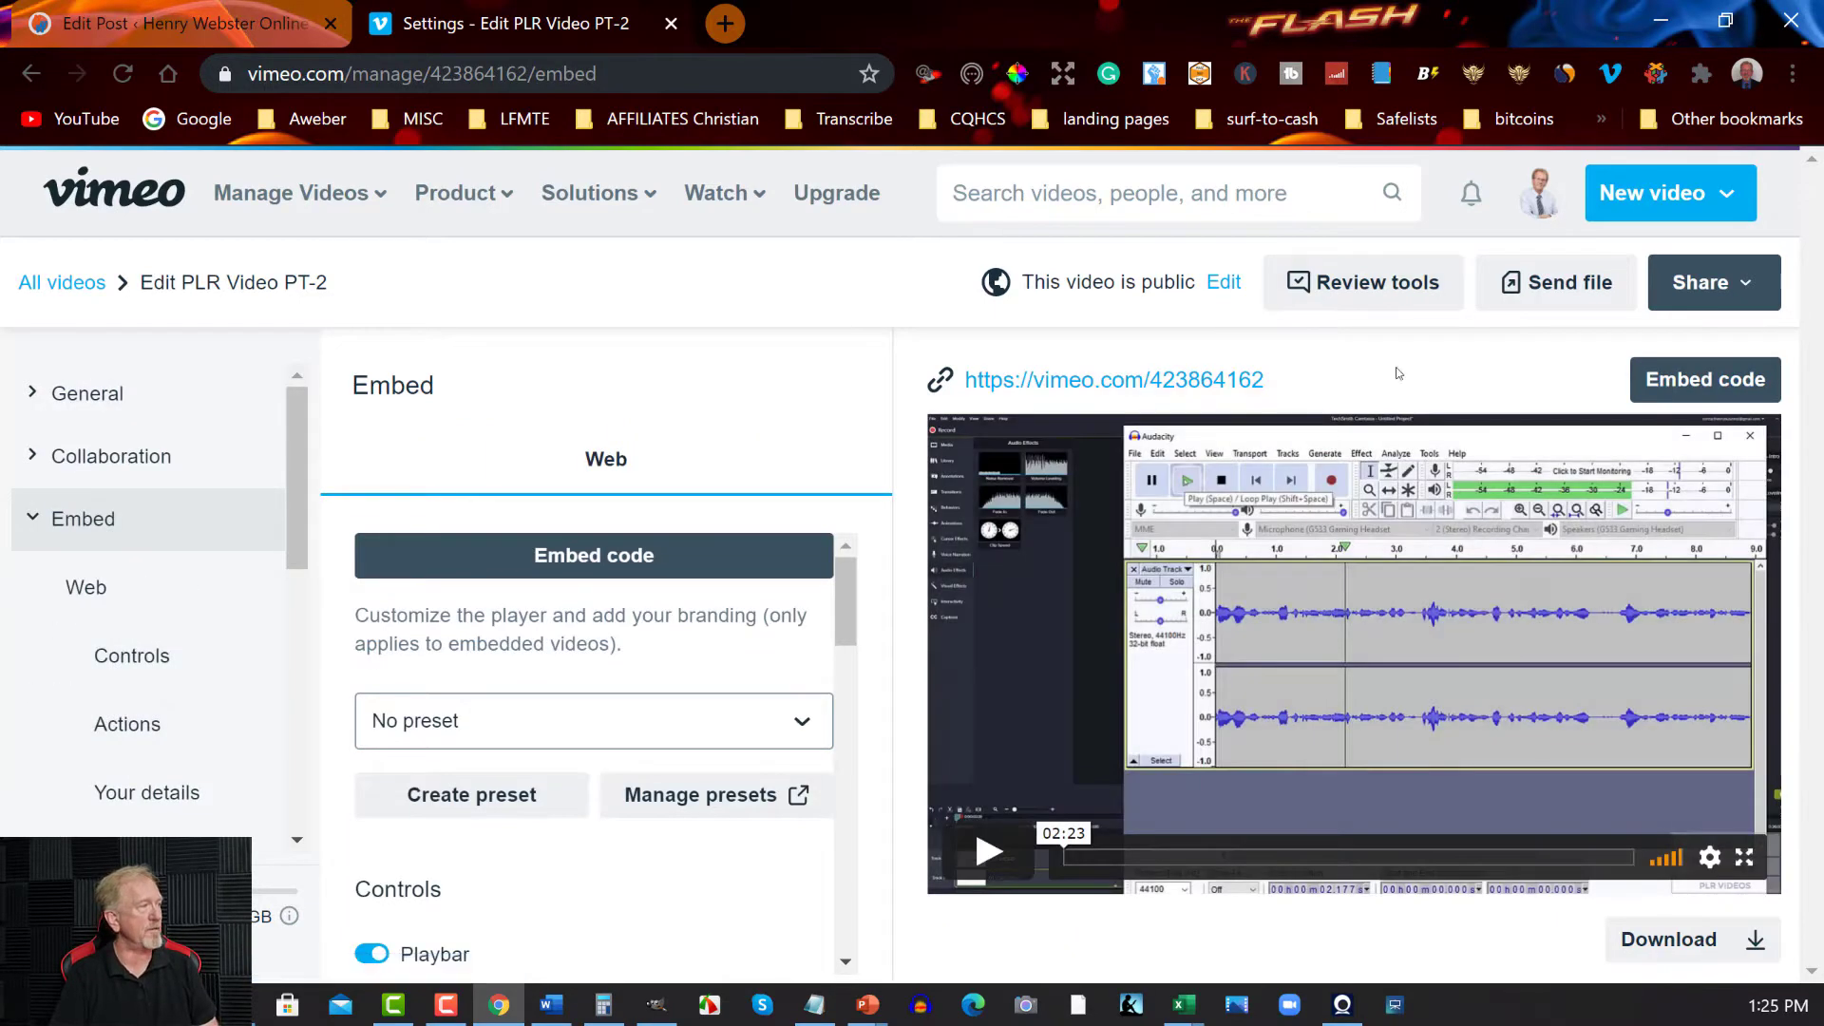
pyautogui.click(1697, 380)
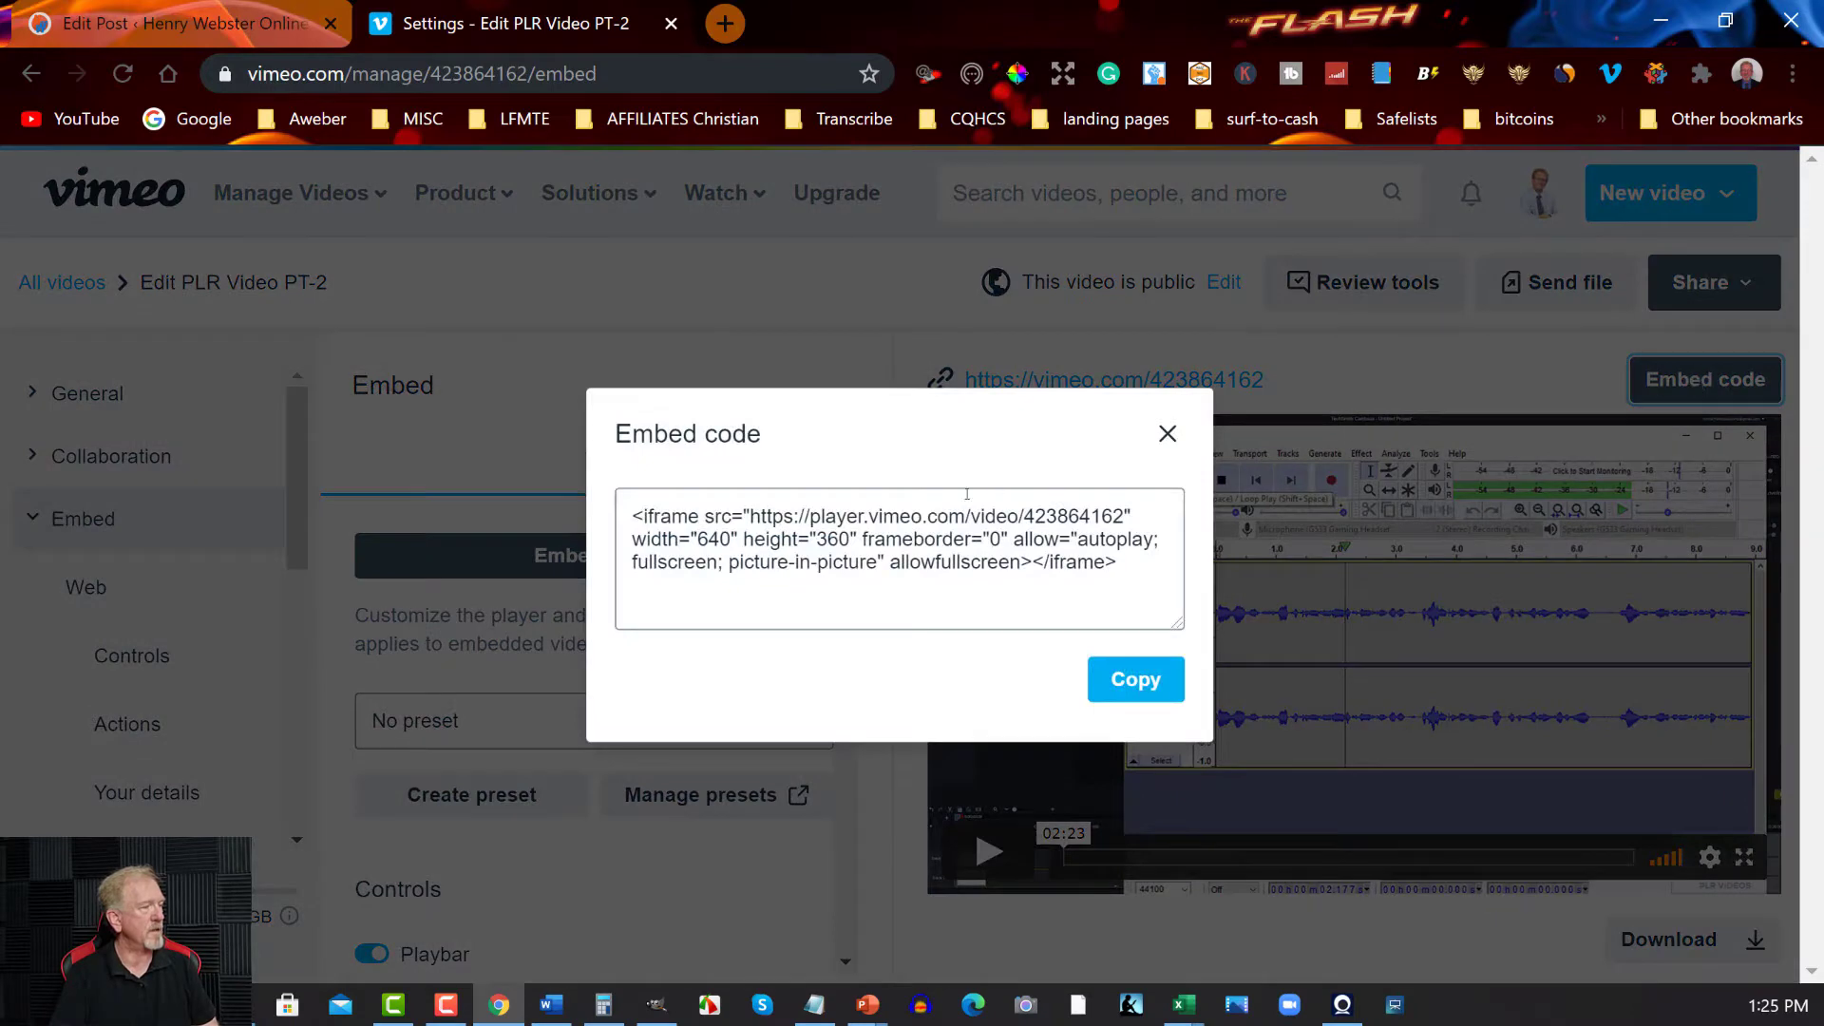
pyautogui.moveTo(630, 520); pyautogui.dragTo(1150, 589)
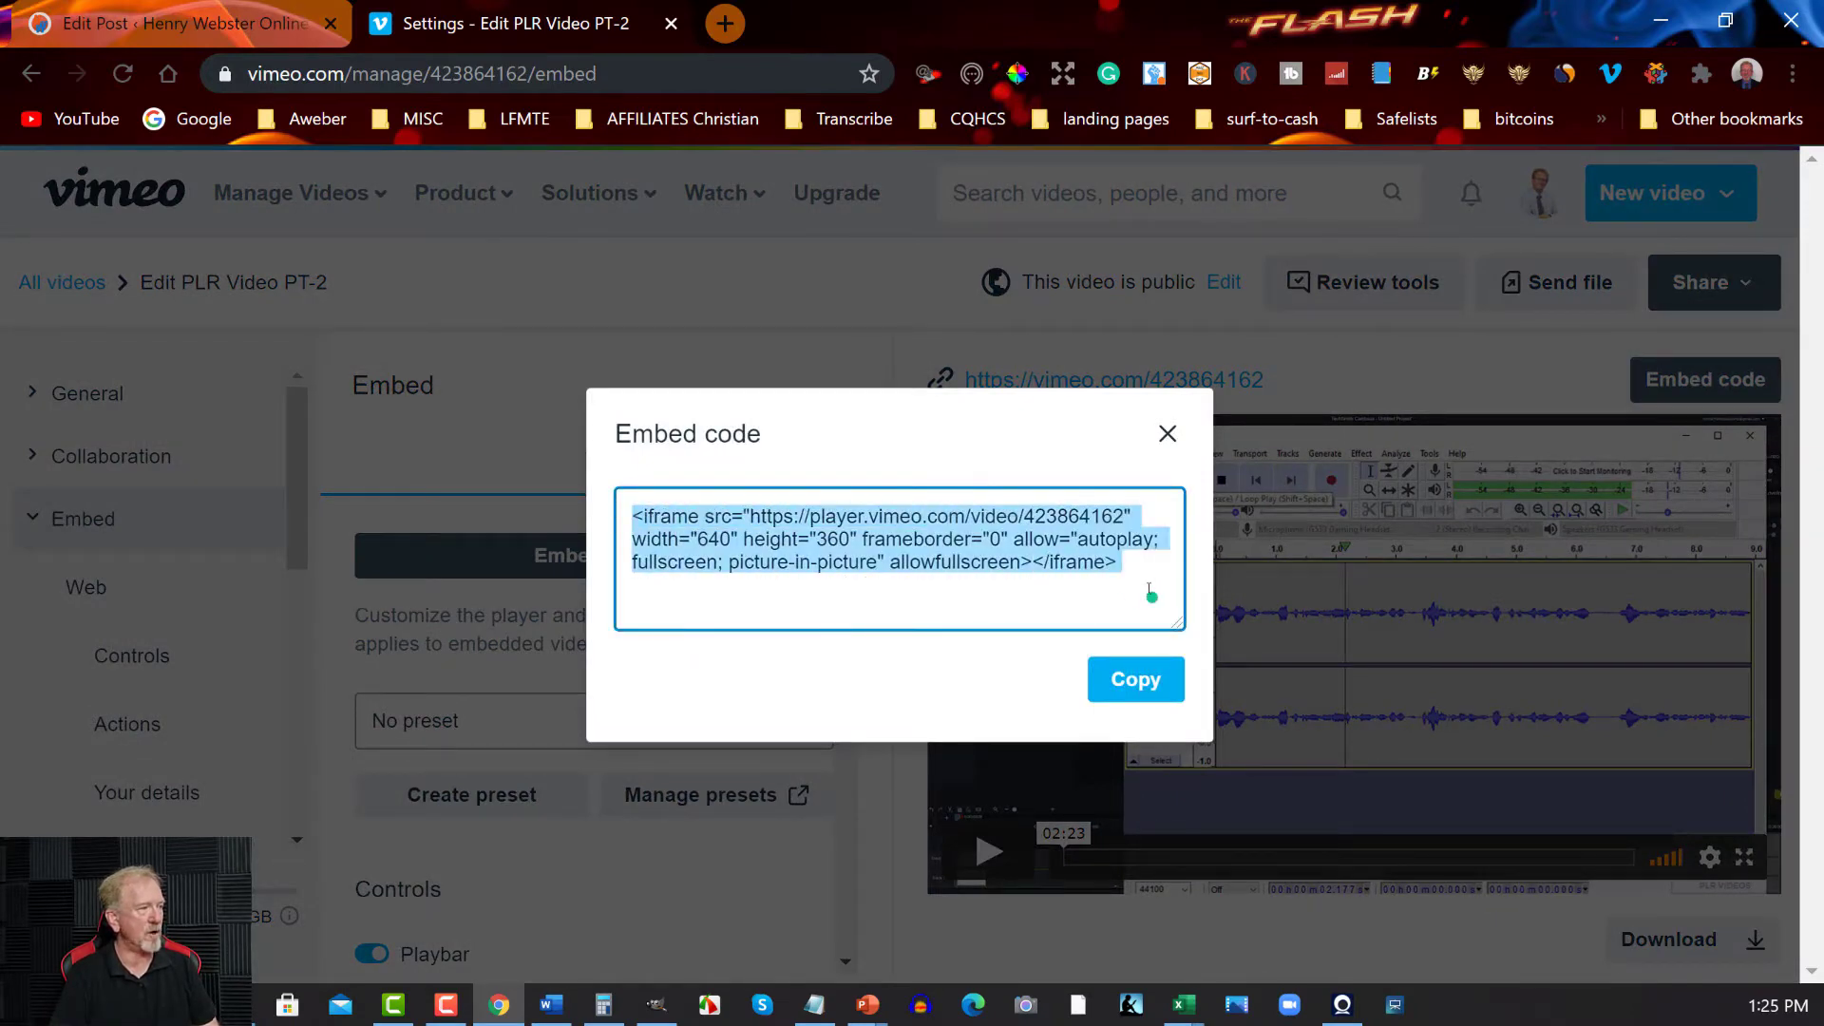
pyautogui.rightClick(926, 556)
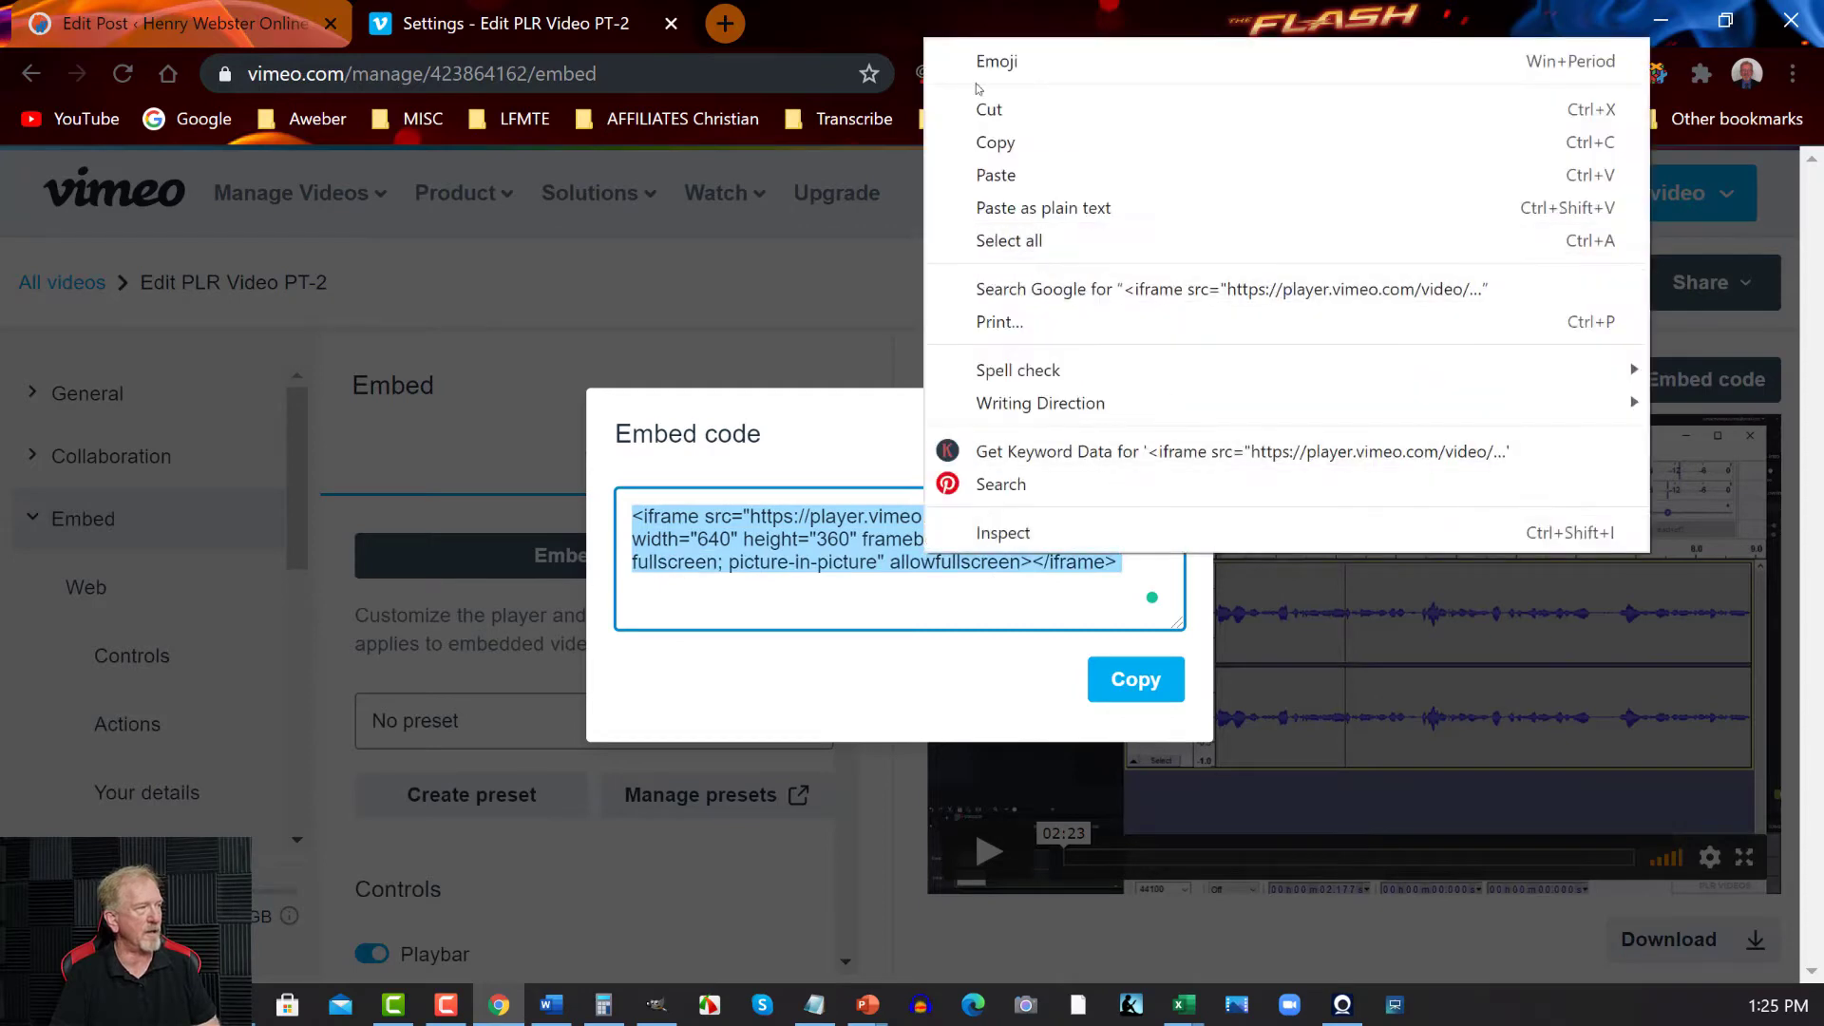
pyautogui.click(726, 588)
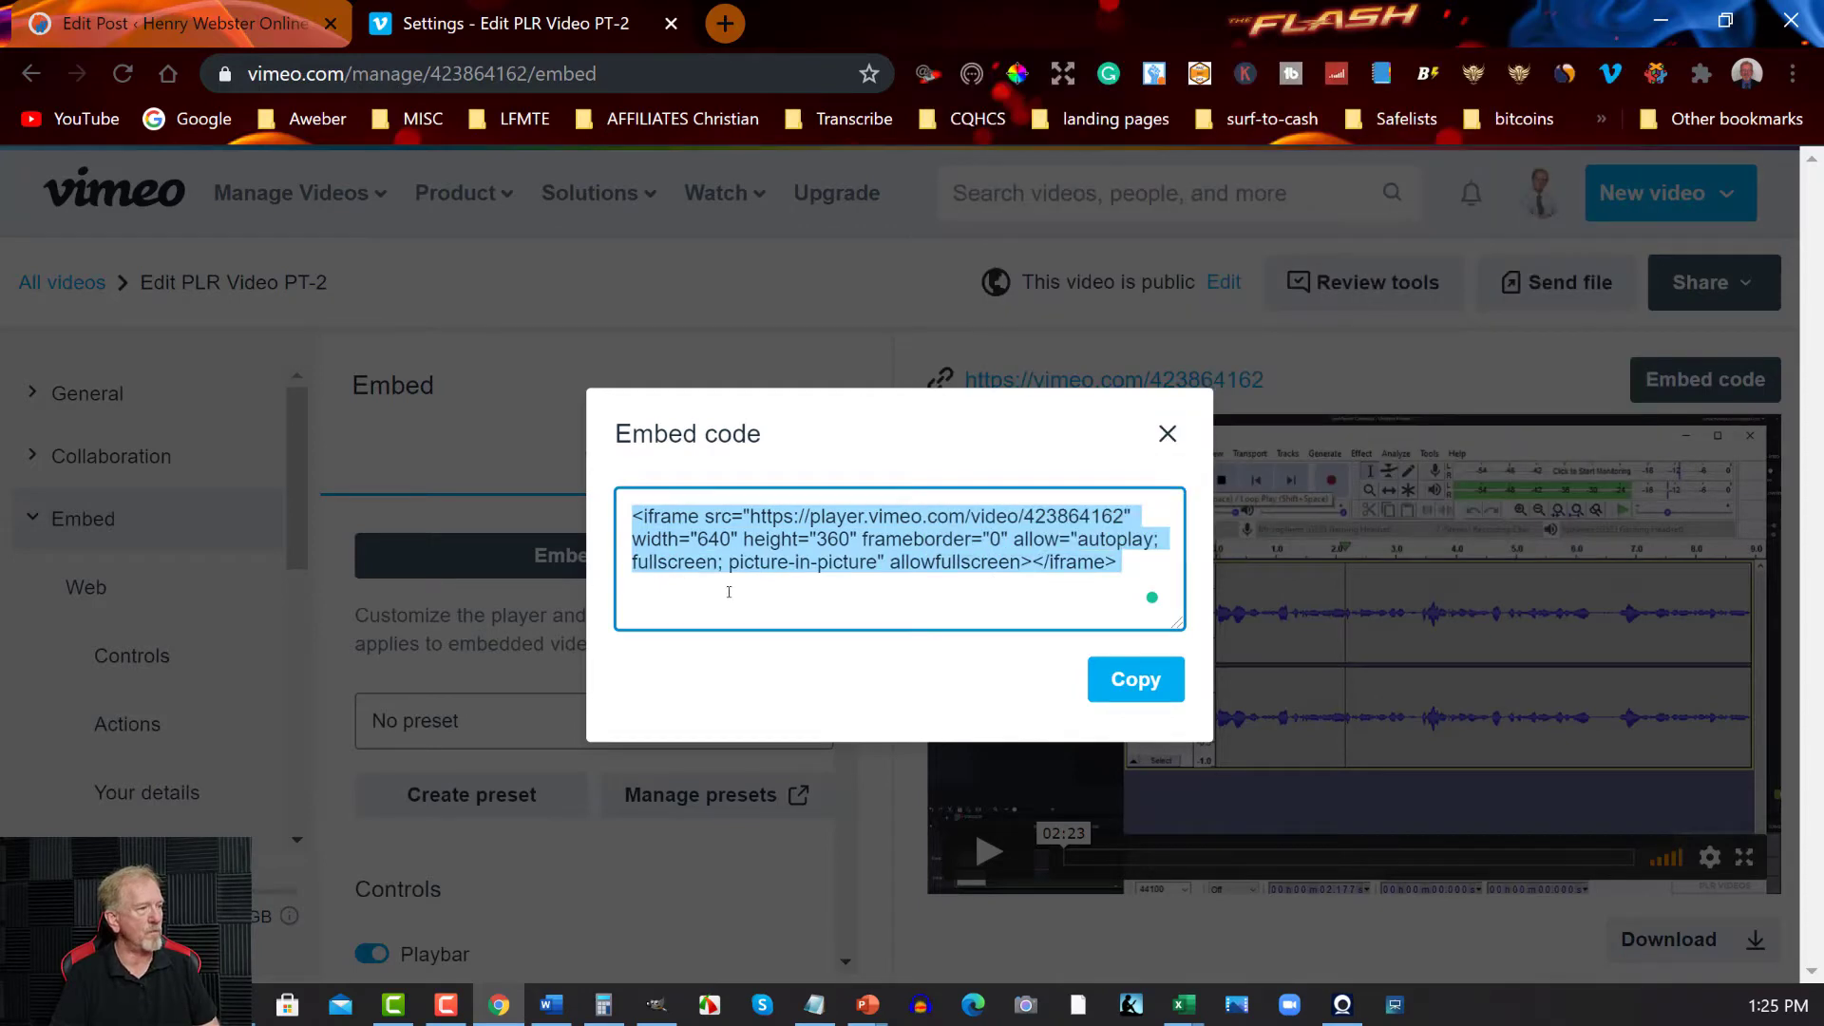
pyautogui.click(728, 592)
pyautogui.click(1135, 677)
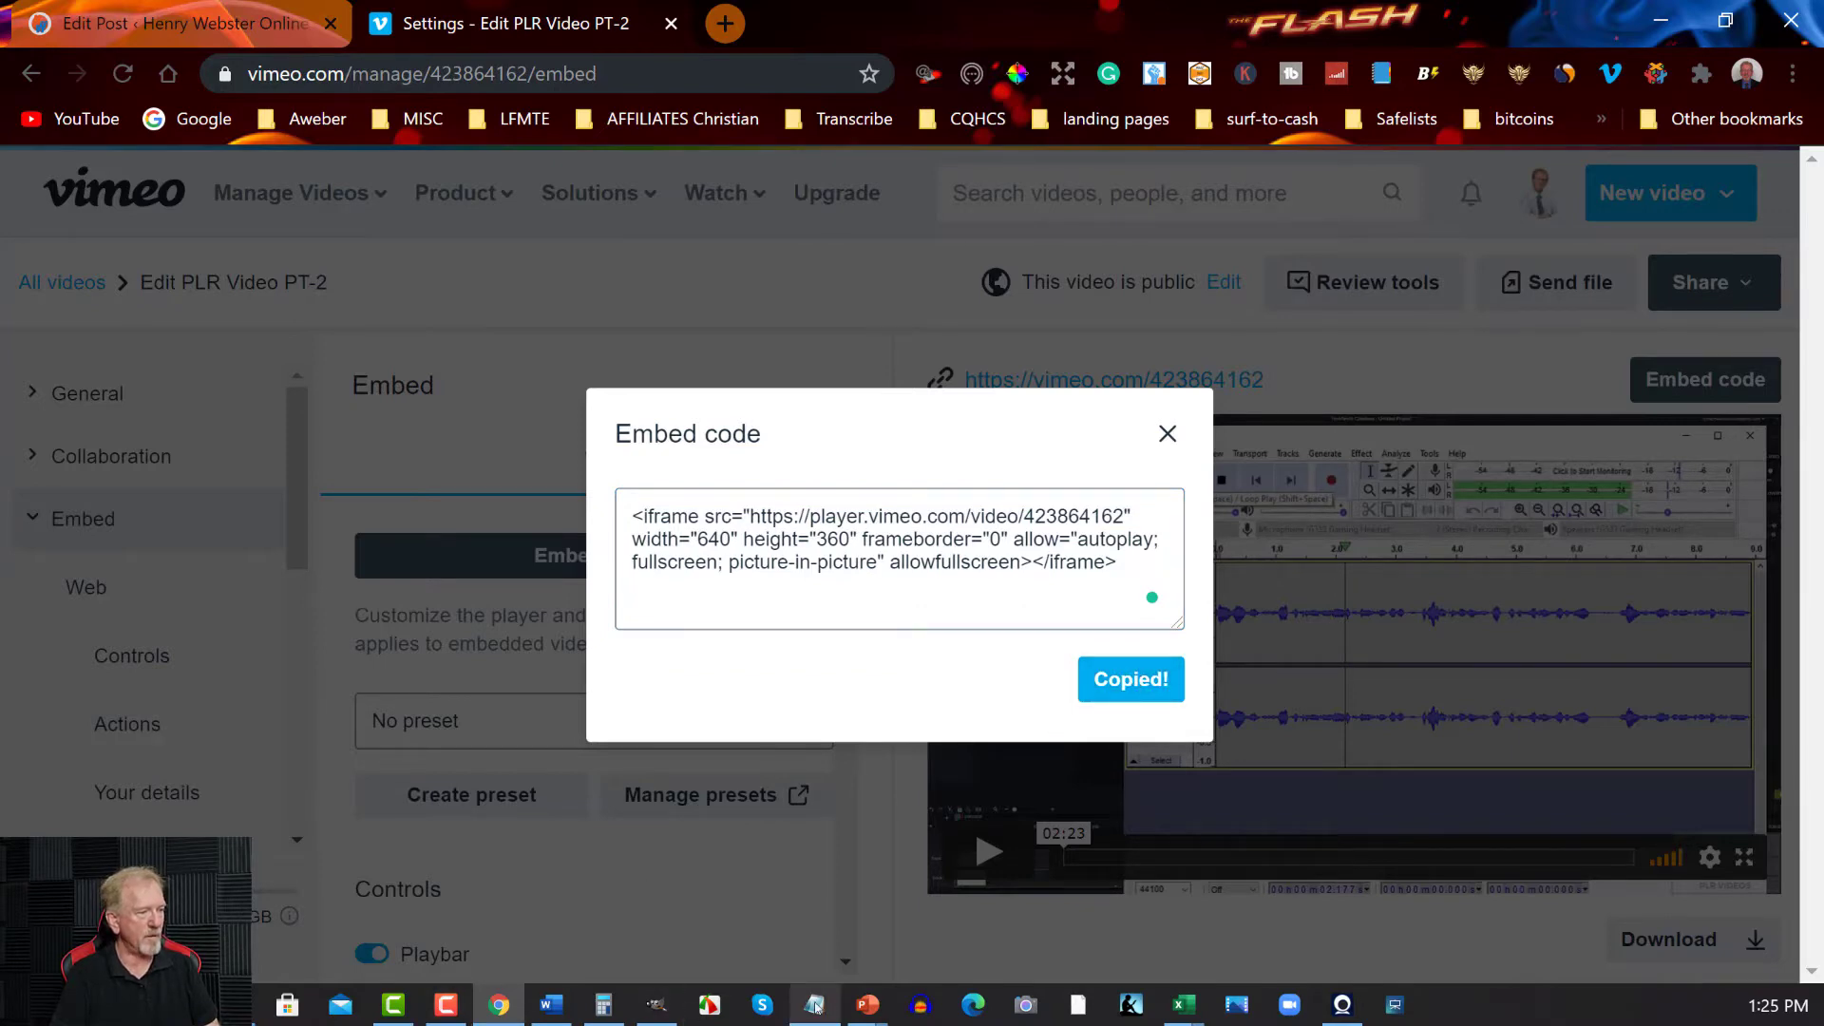
# - Switch to Notepad and paste the iframe embed code below the autoplay parameter line
pyautogui.moveTo(812, 1004)
pyautogui.click(819, 957)
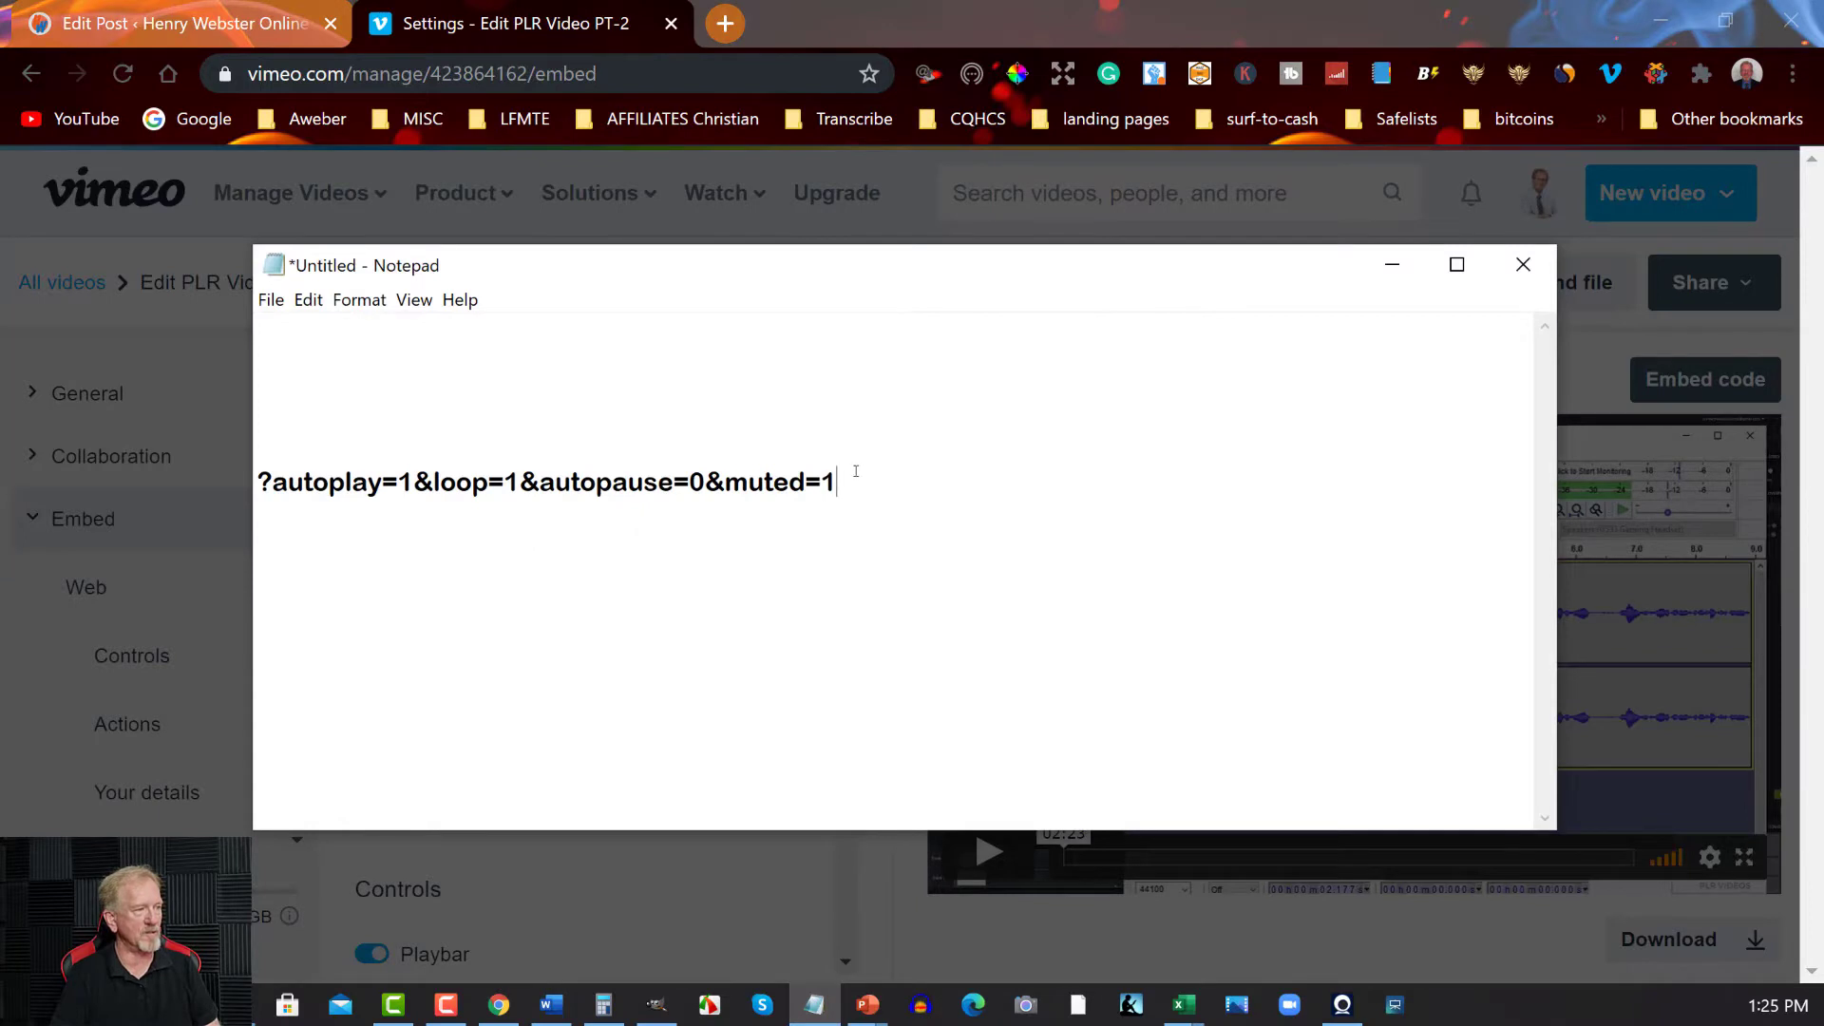
pyautogui.press('Return')
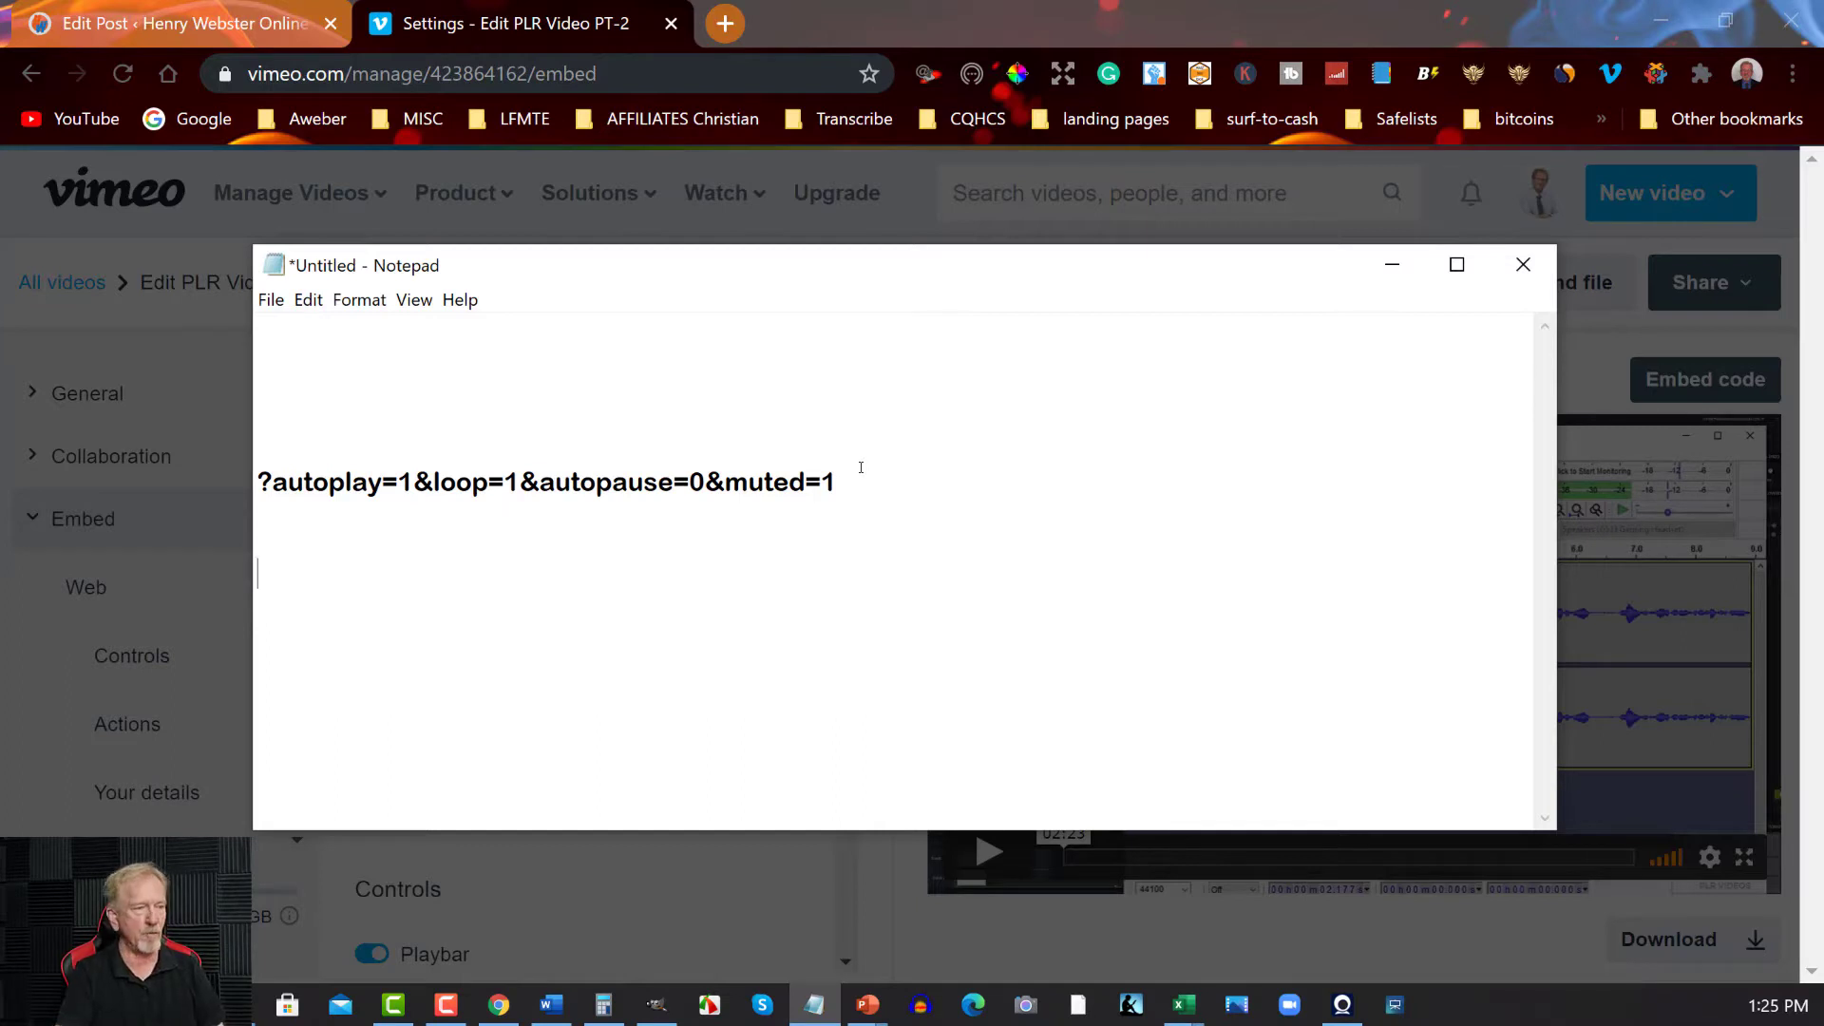
pyautogui.hotkey('ctrl', 'v')
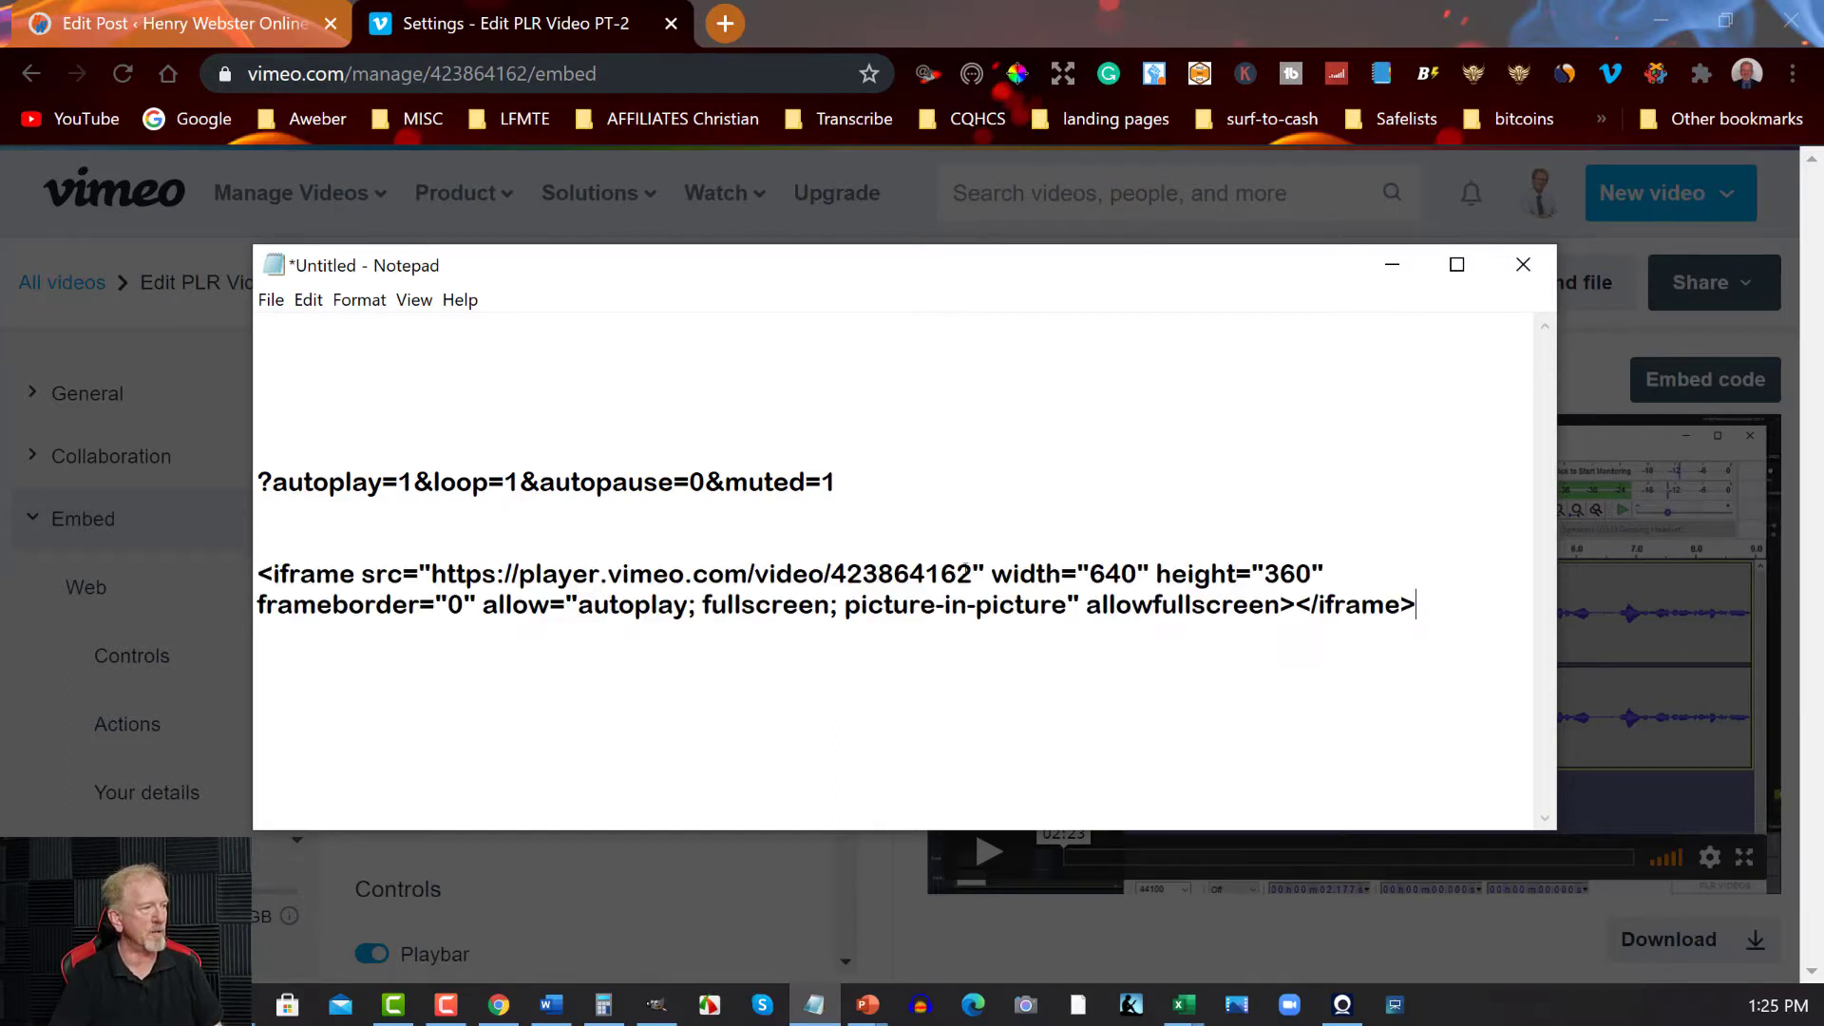
# - Copy ?autoplay=1&loop=1&autopause=0&muted=1 and insert it inside the iframe's src URL, directly after 423864162
pyautogui.click(973, 573)
pyautogui.click(835, 481)
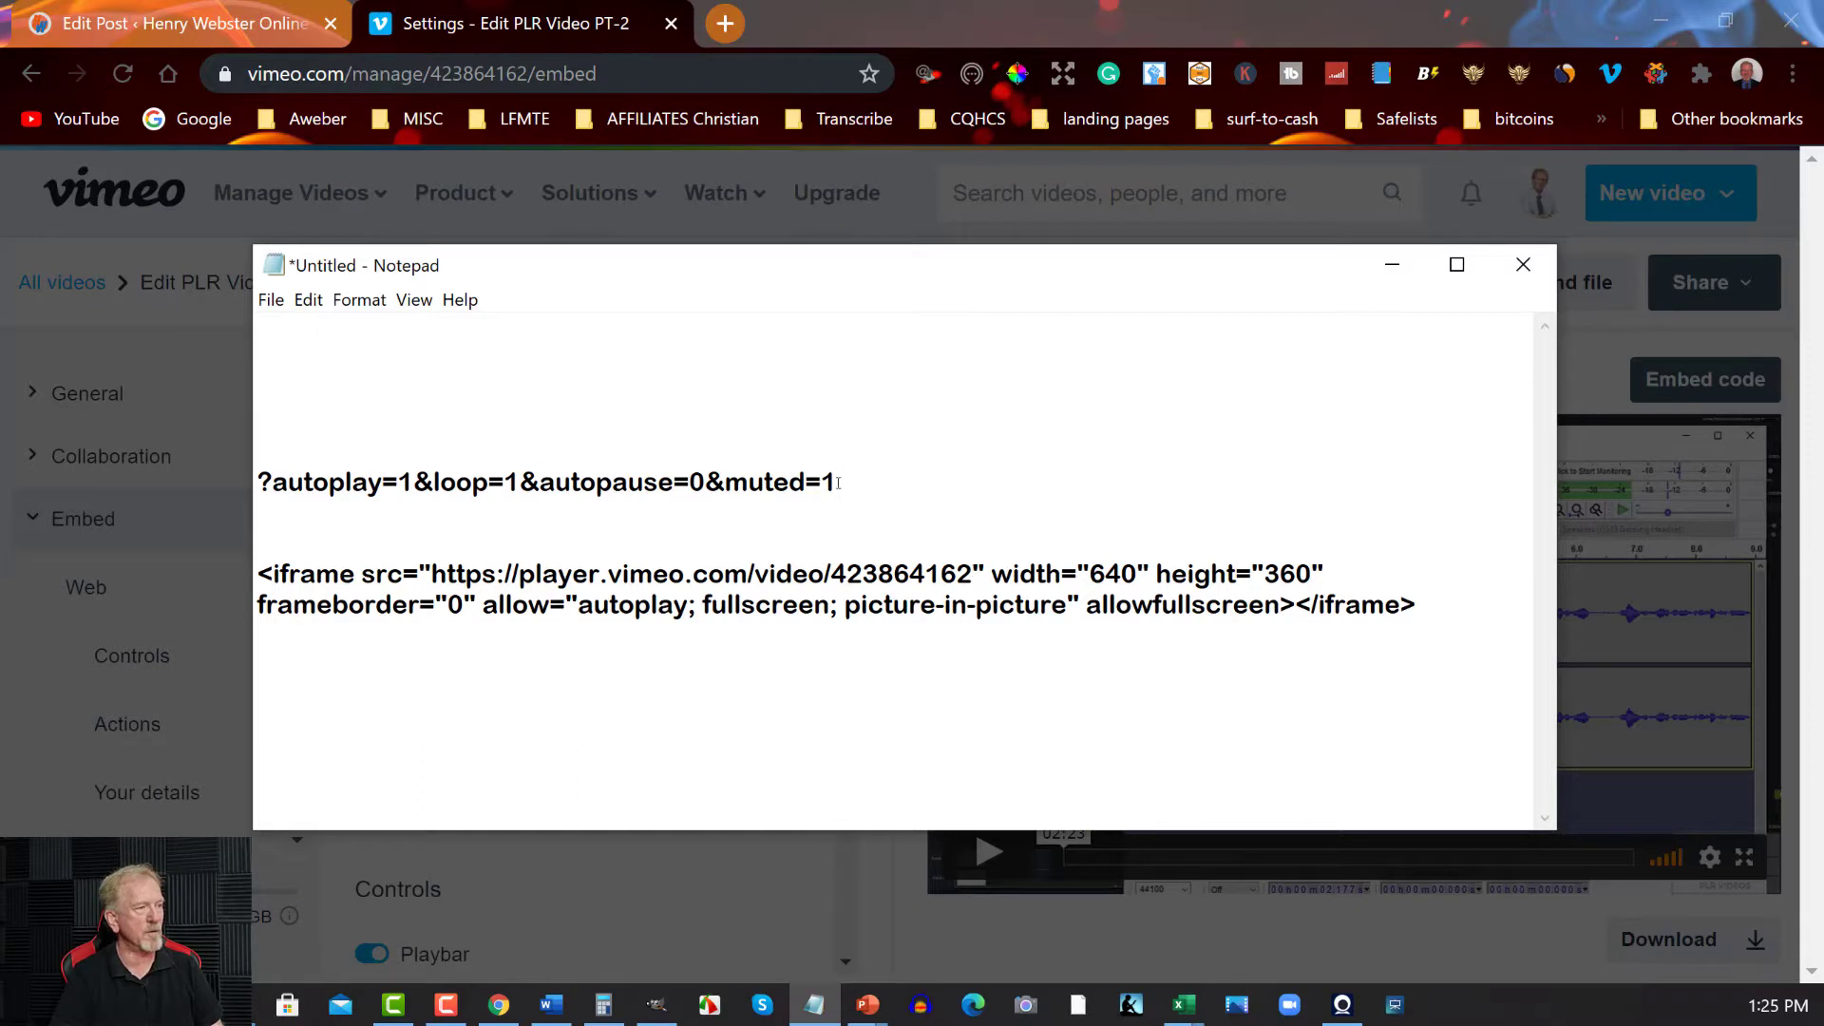
pyautogui.moveTo(836, 481); pyautogui.dragTo(221, 485)
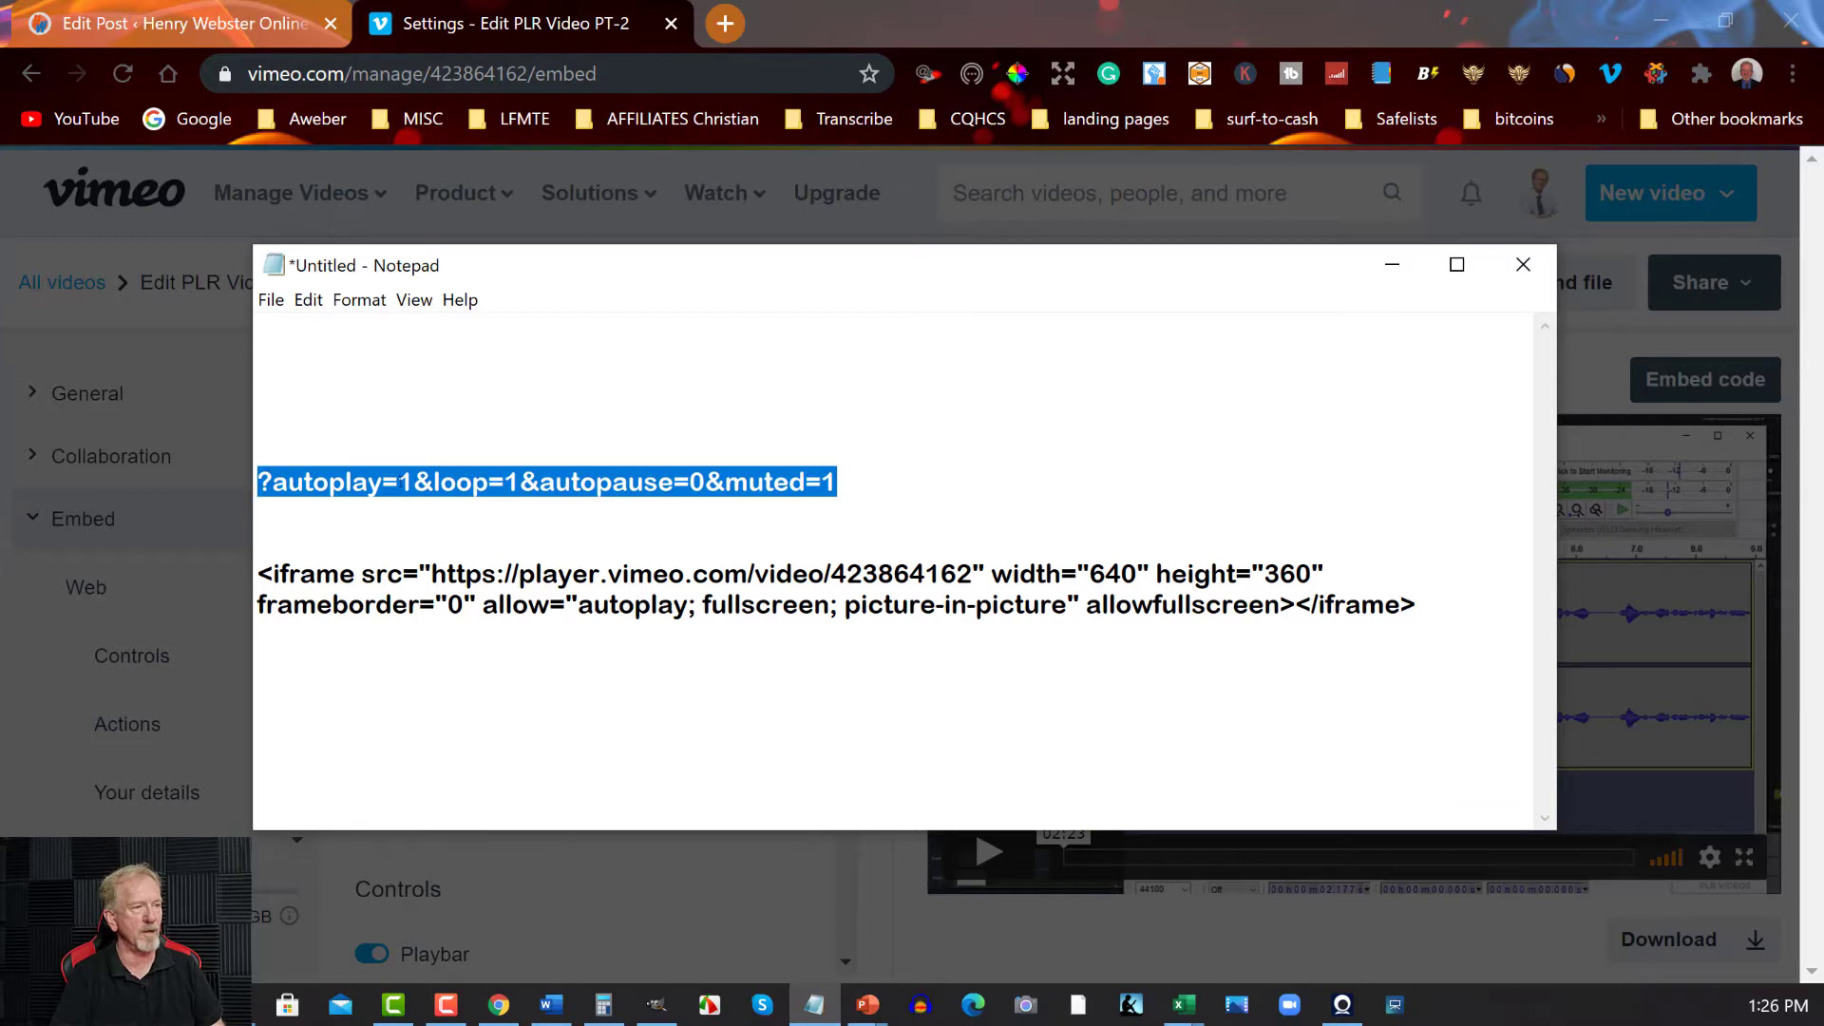
pyautogui.rightClick(408, 480)
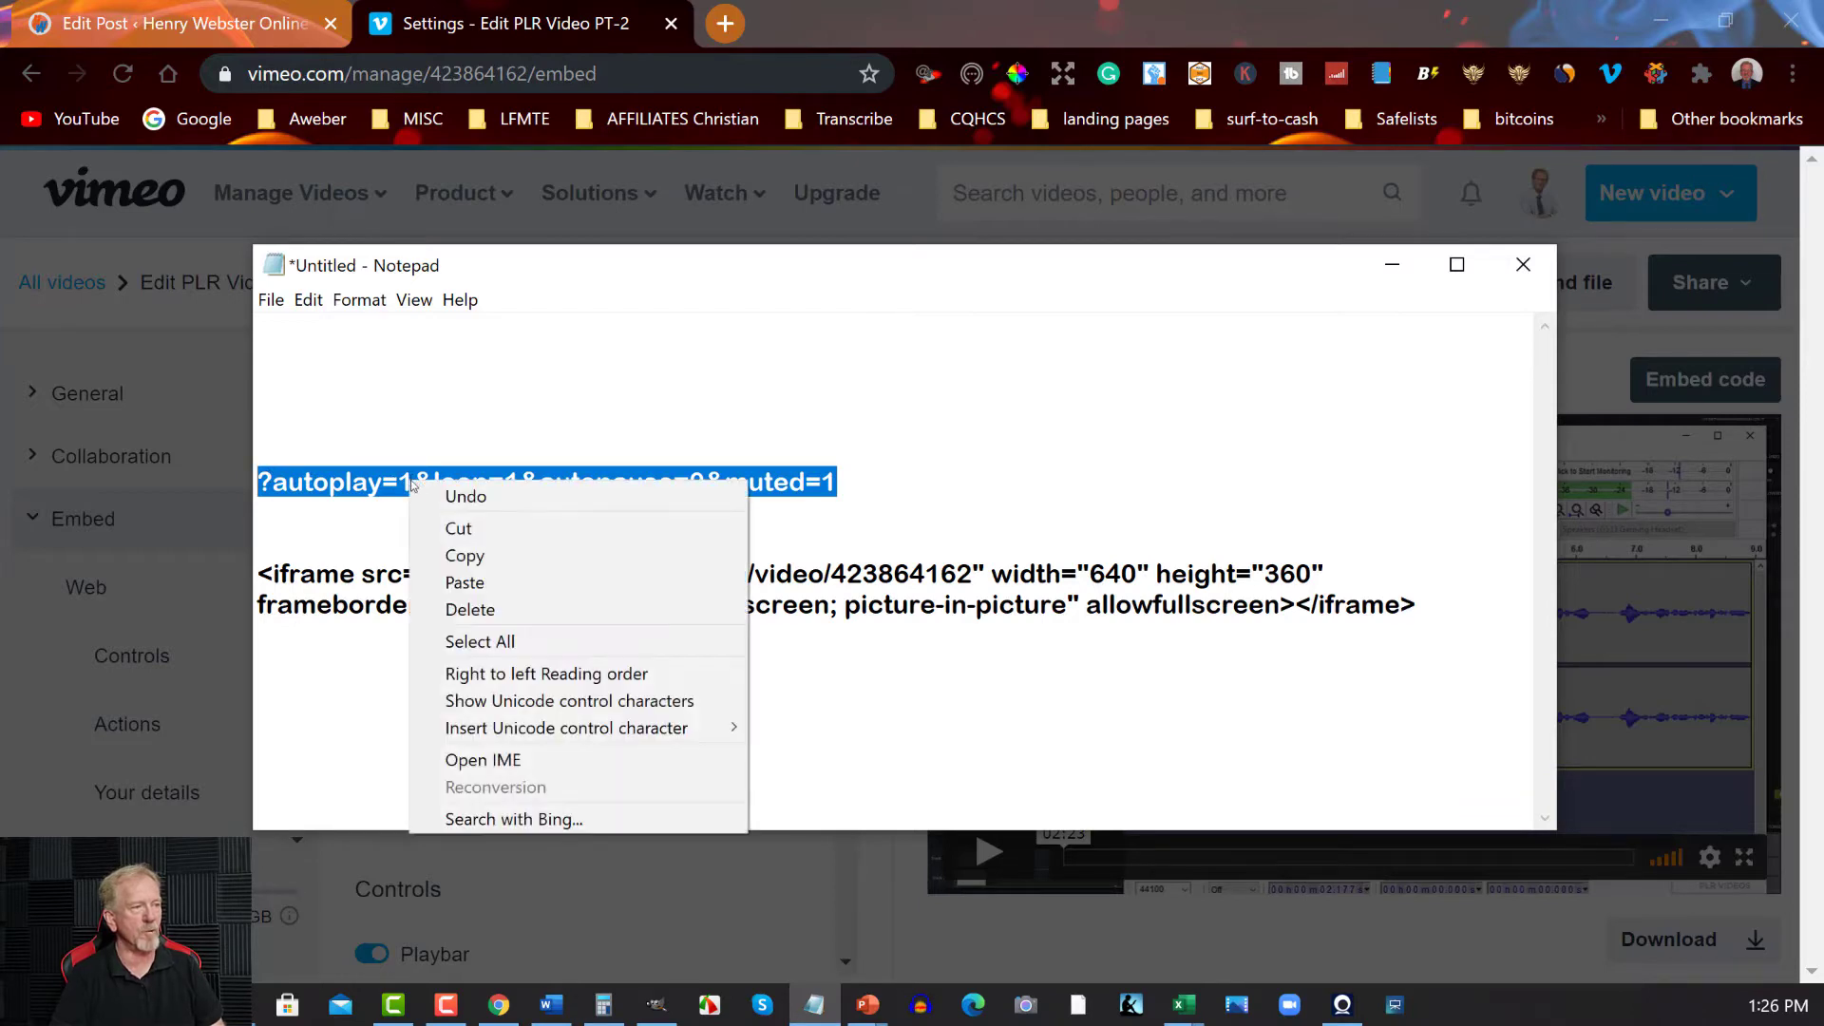
pyautogui.click(442, 554)
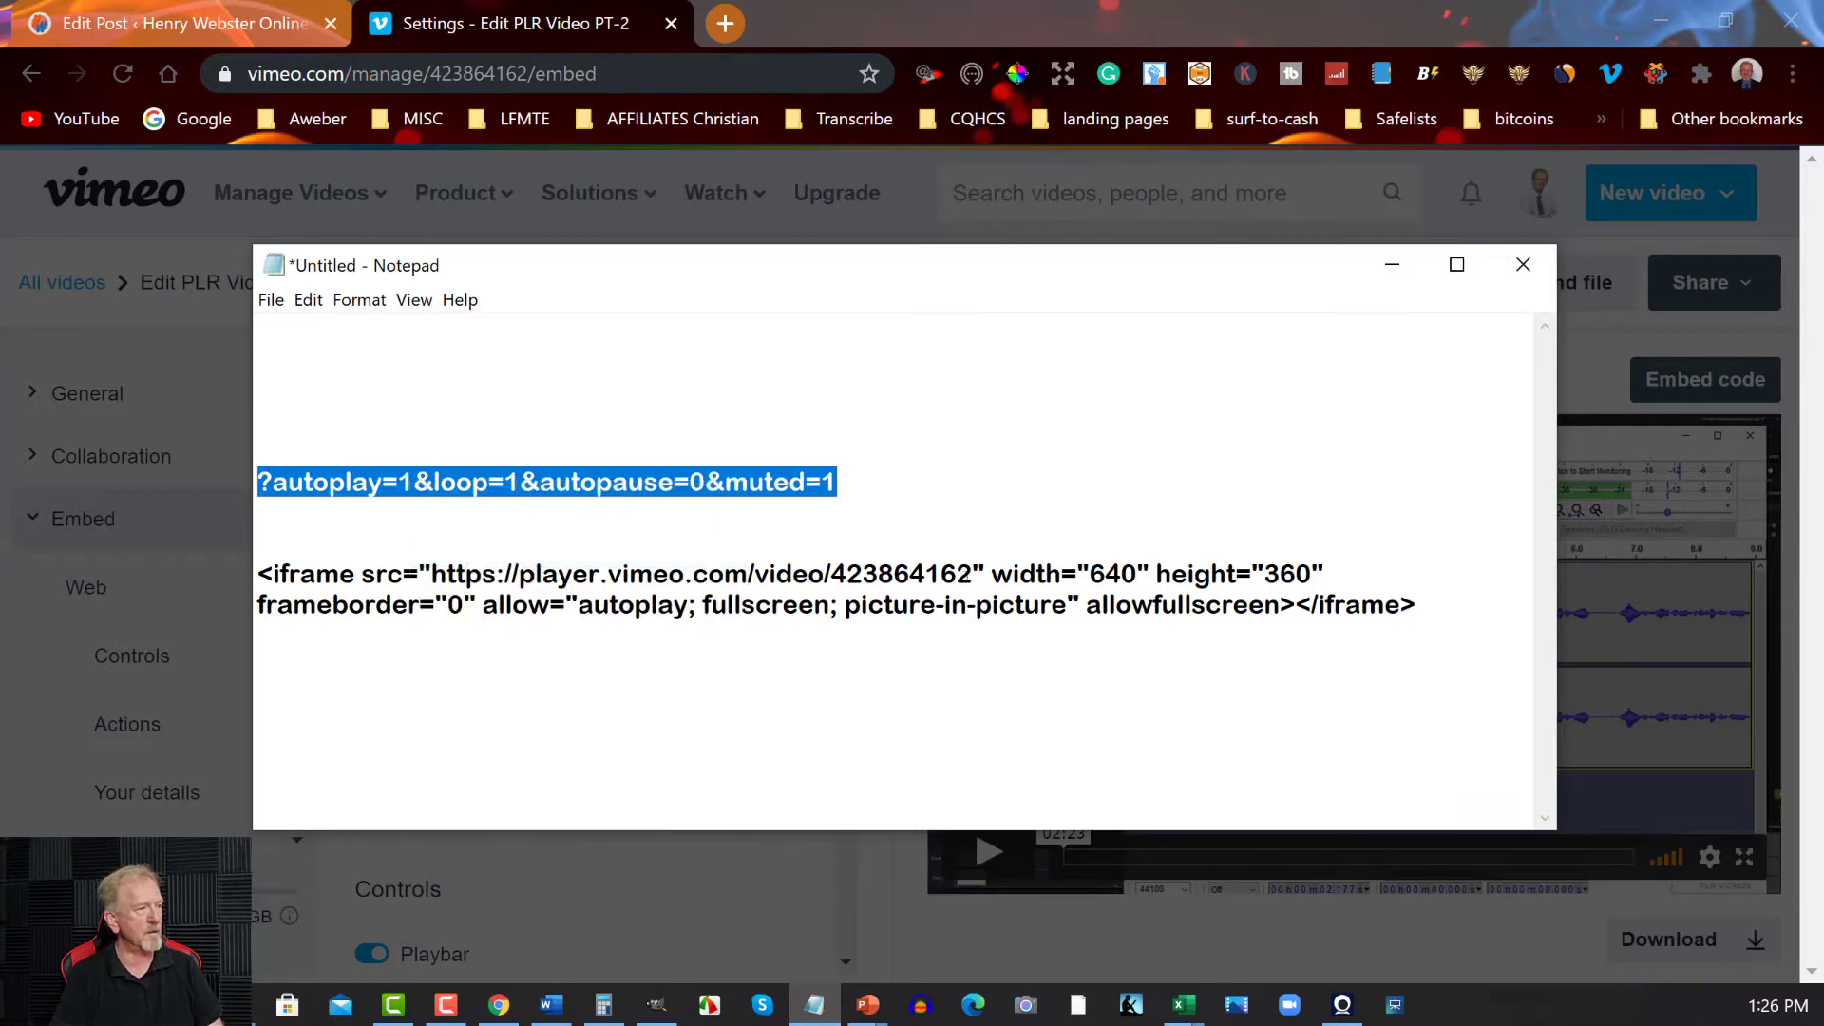
pyautogui.click(973, 573)
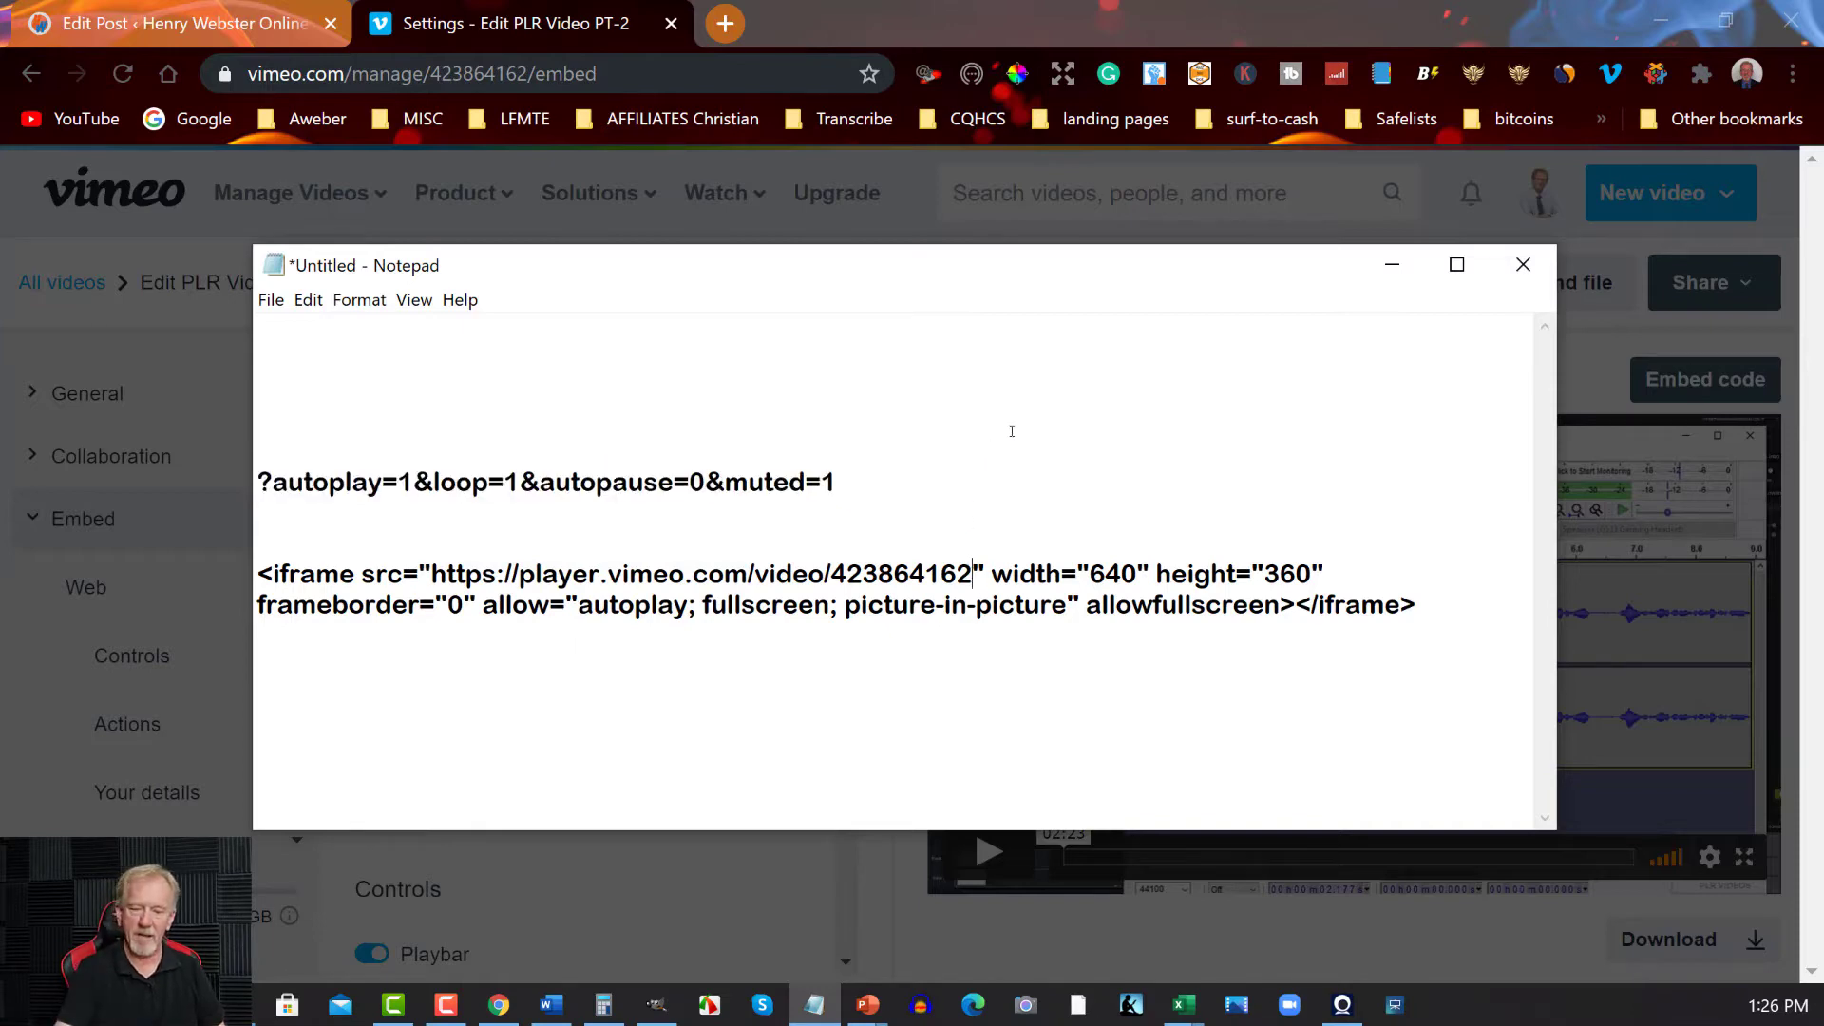
pyautogui.hotkey('ctrl', 'v')
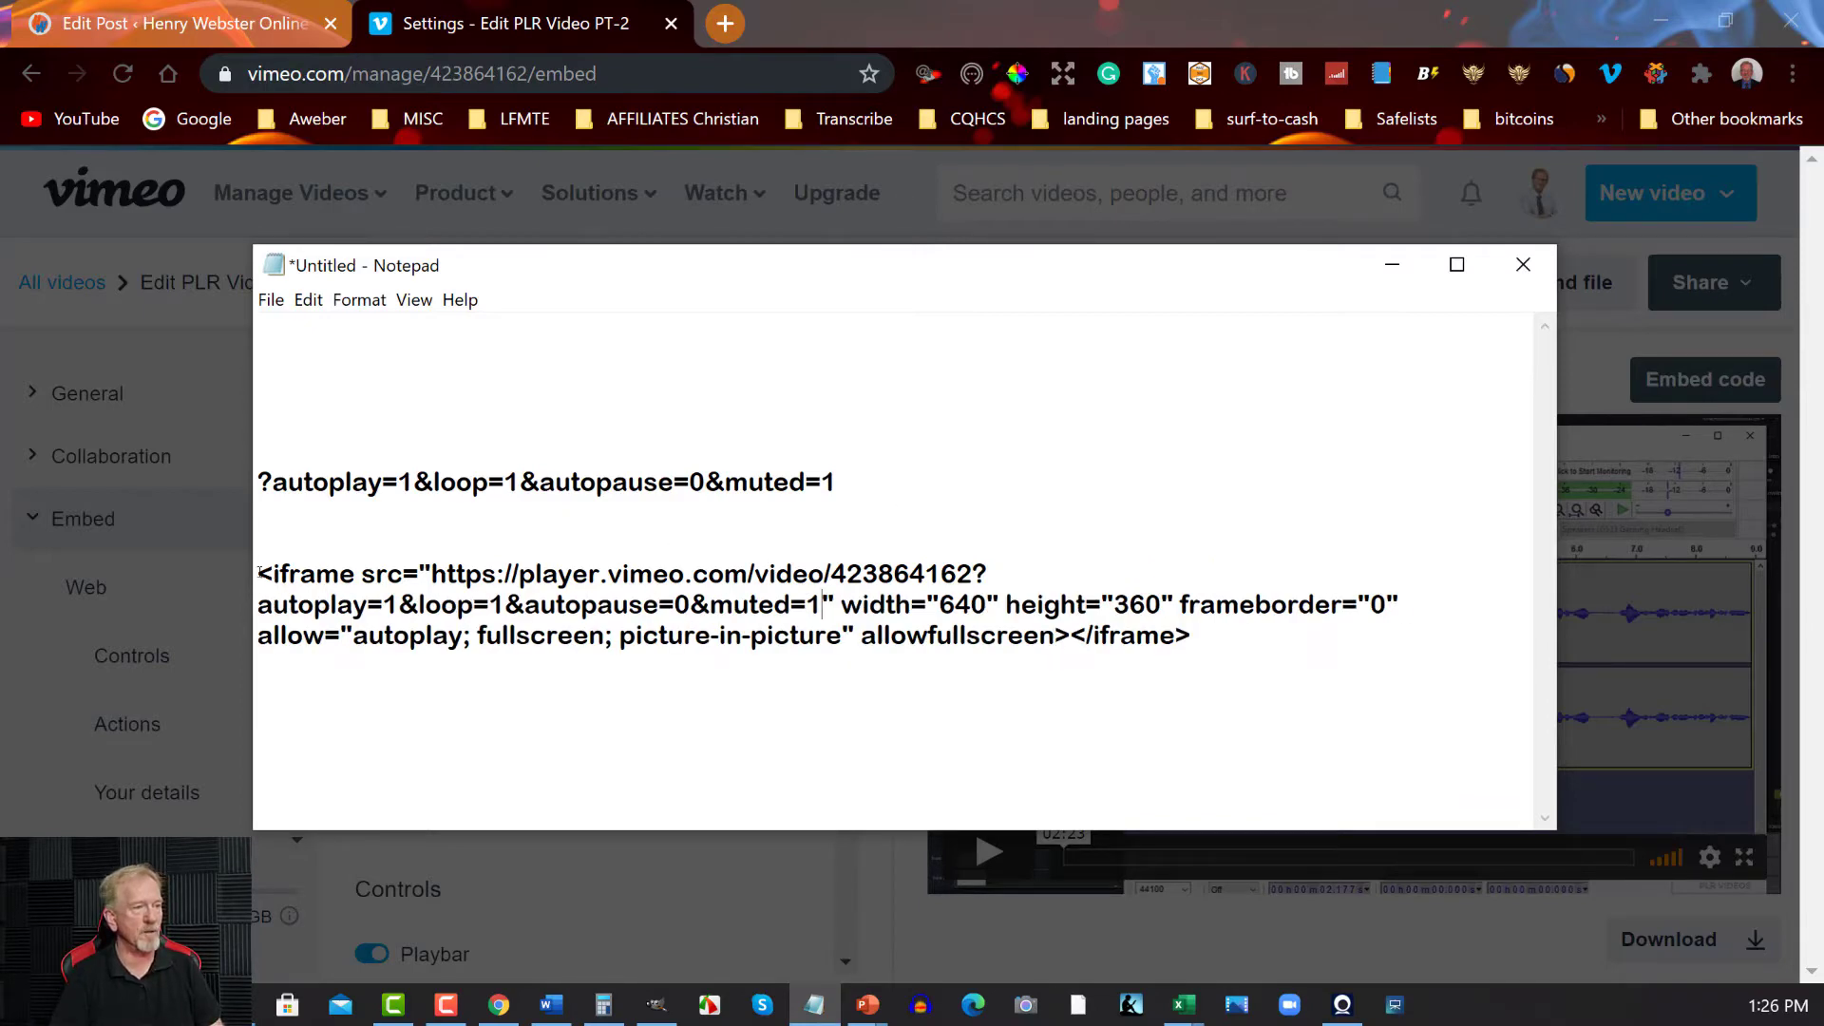
# - Copy the entire modified iframe code, then put Notepad away and close Vimeo's embed code dialog
pyautogui.moveTo(260, 572); pyautogui.dragTo(1240, 646)
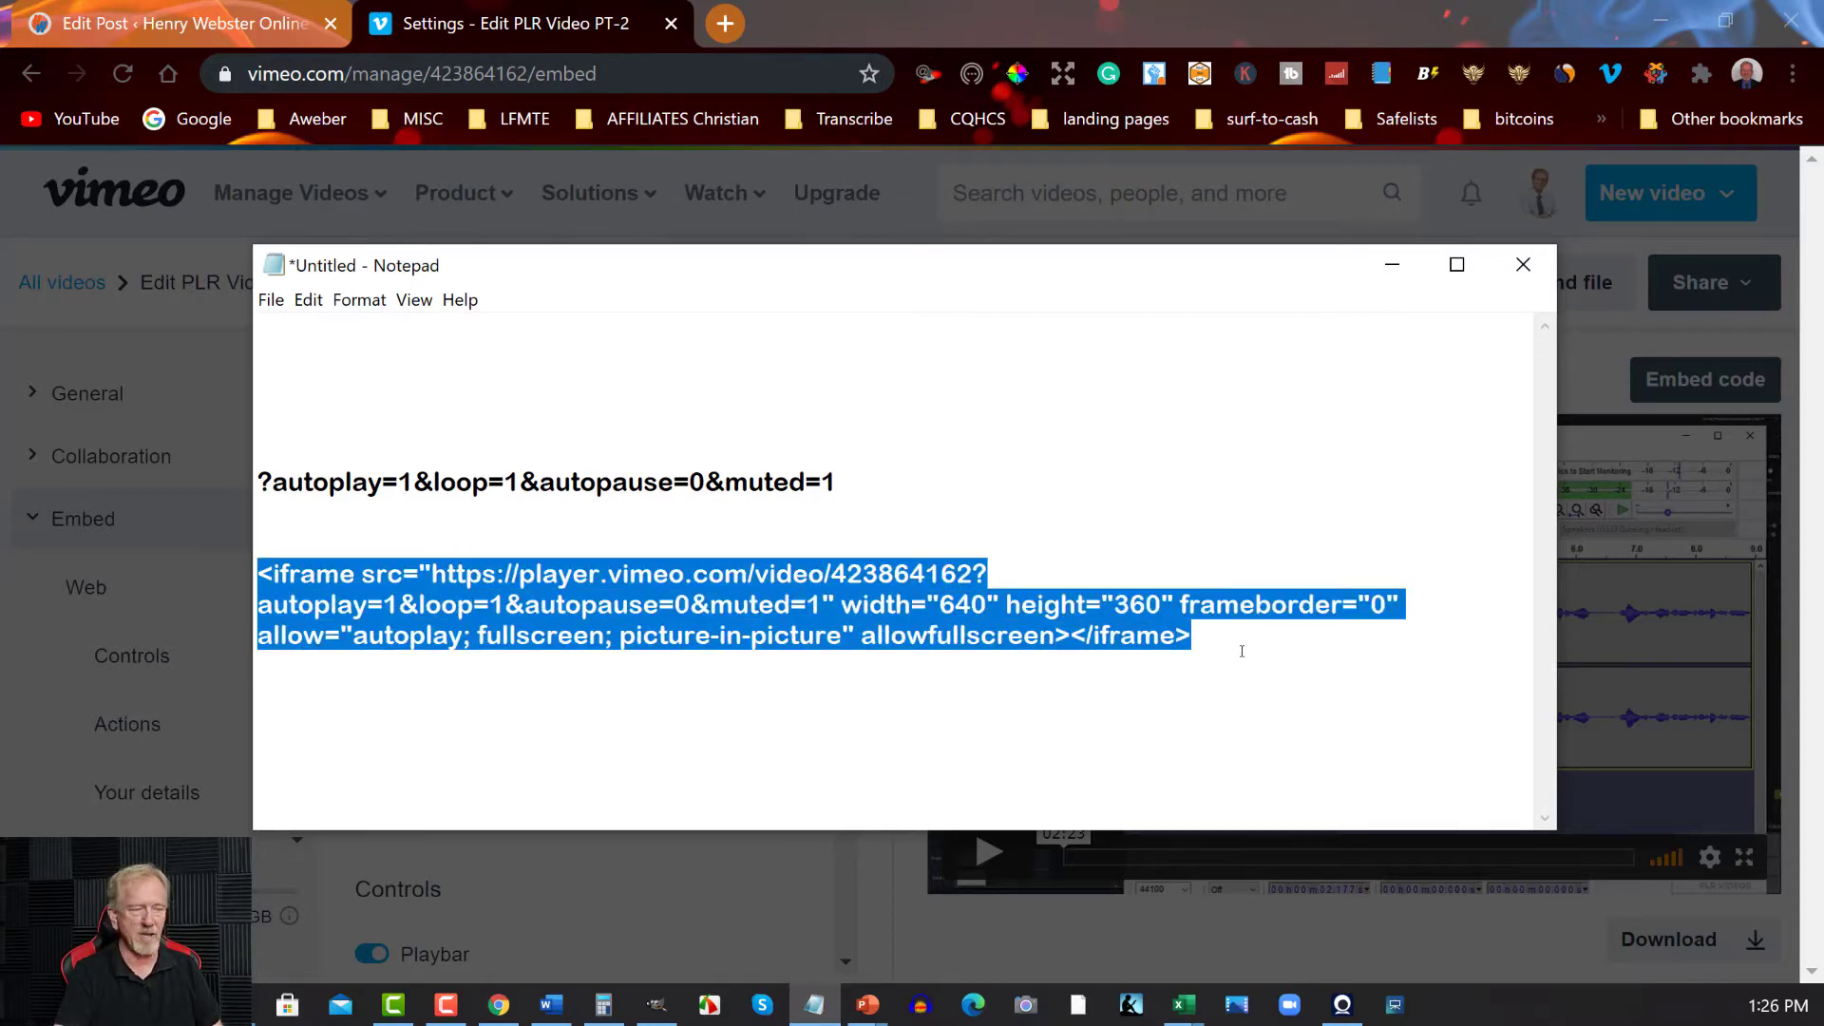
pyautogui.rightClick(654, 581)
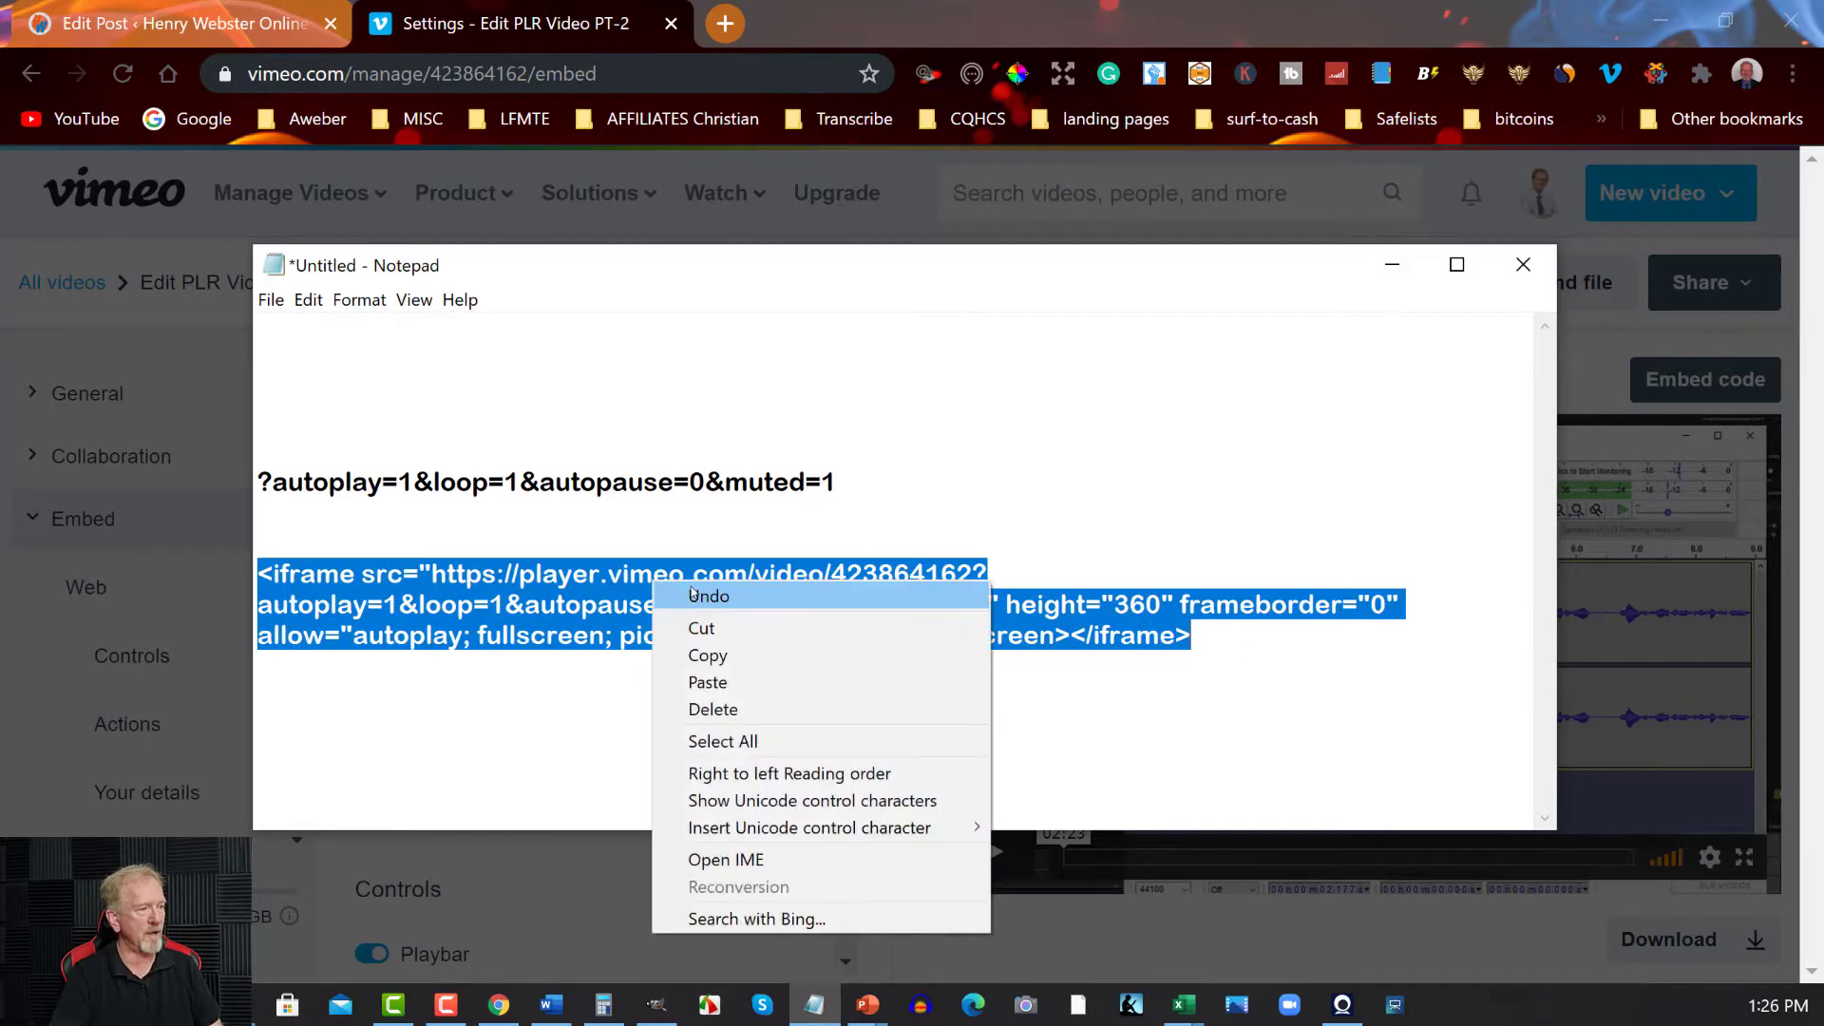
pyautogui.click(714, 656)
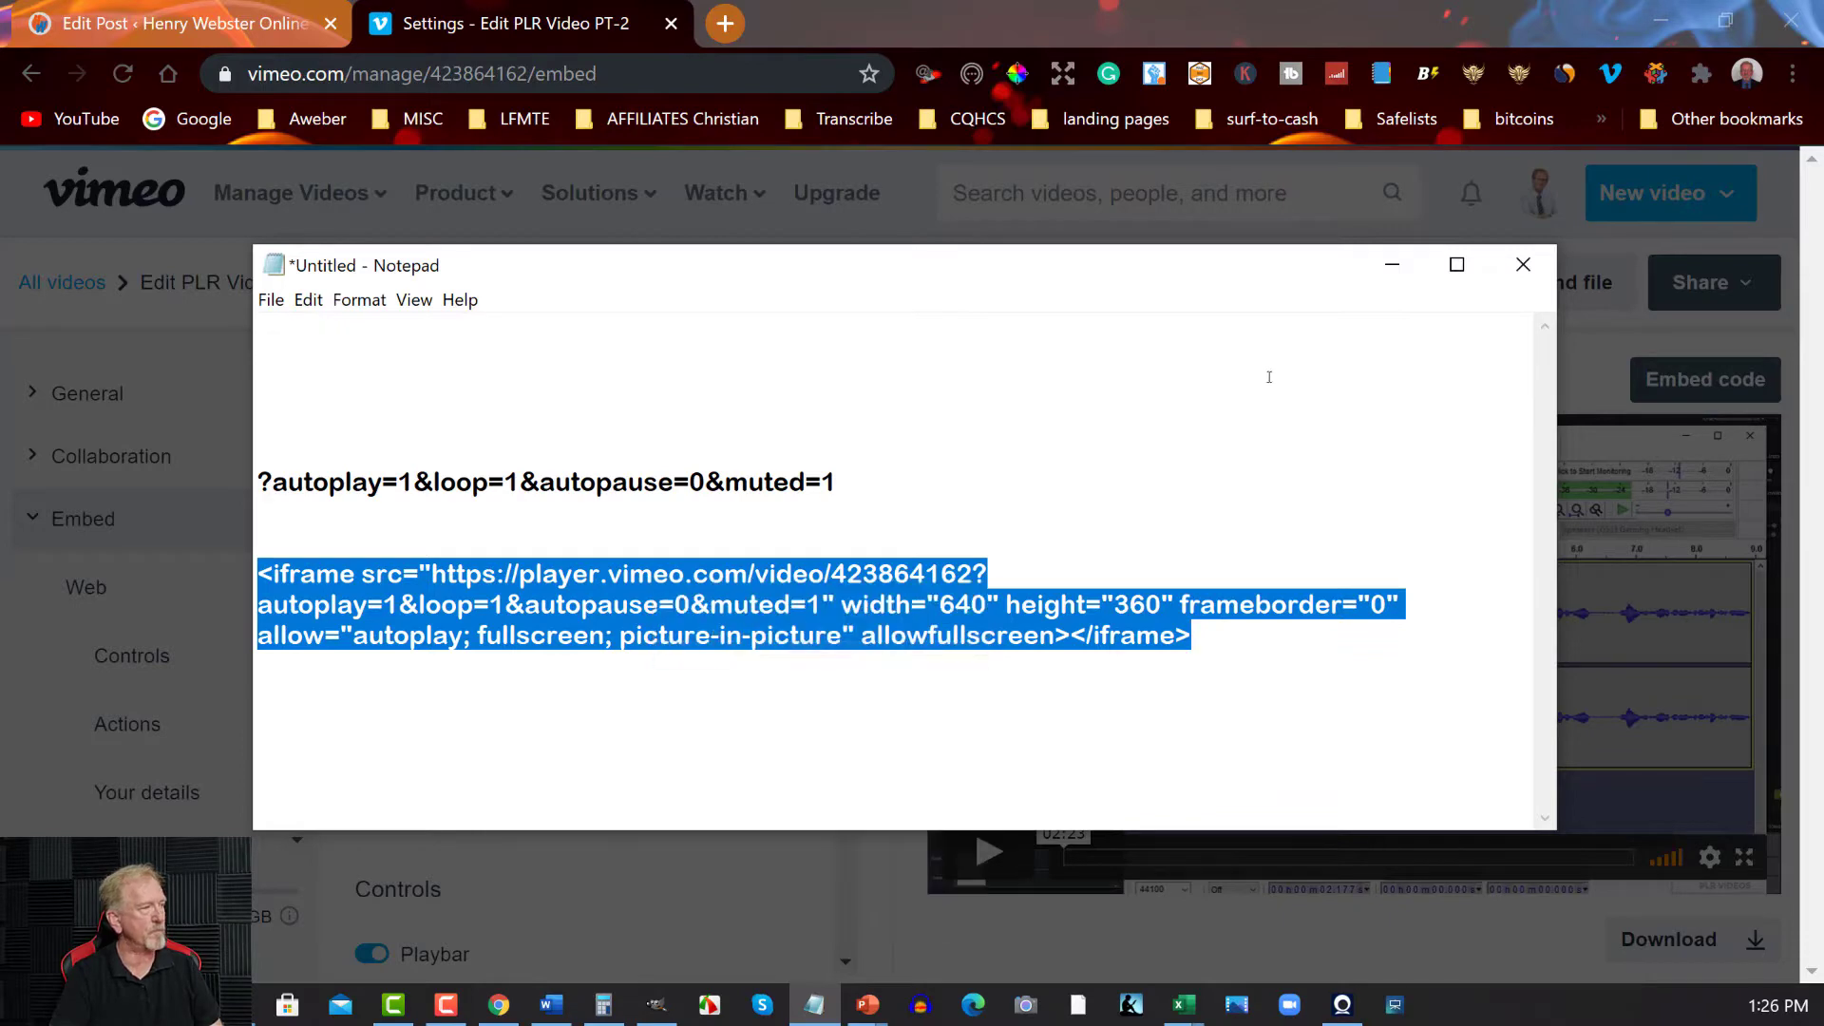
pyautogui.click(1389, 266)
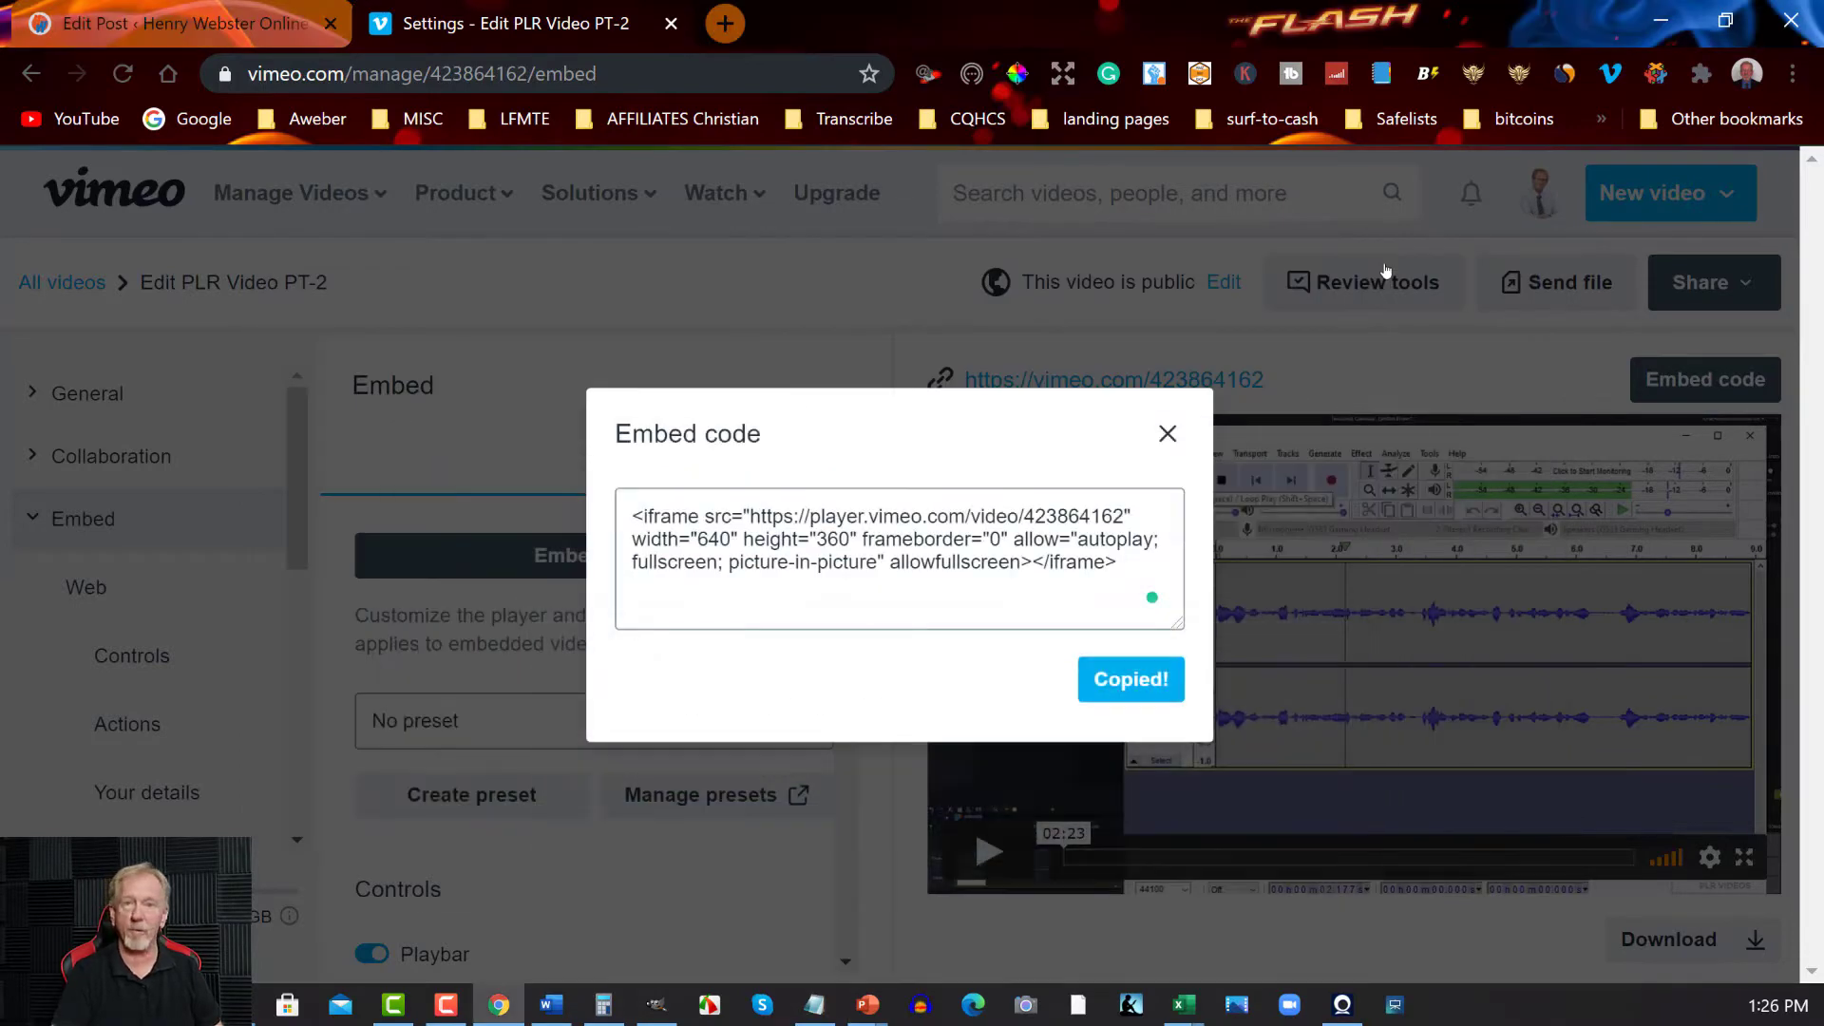
pyautogui.click(1167, 433)
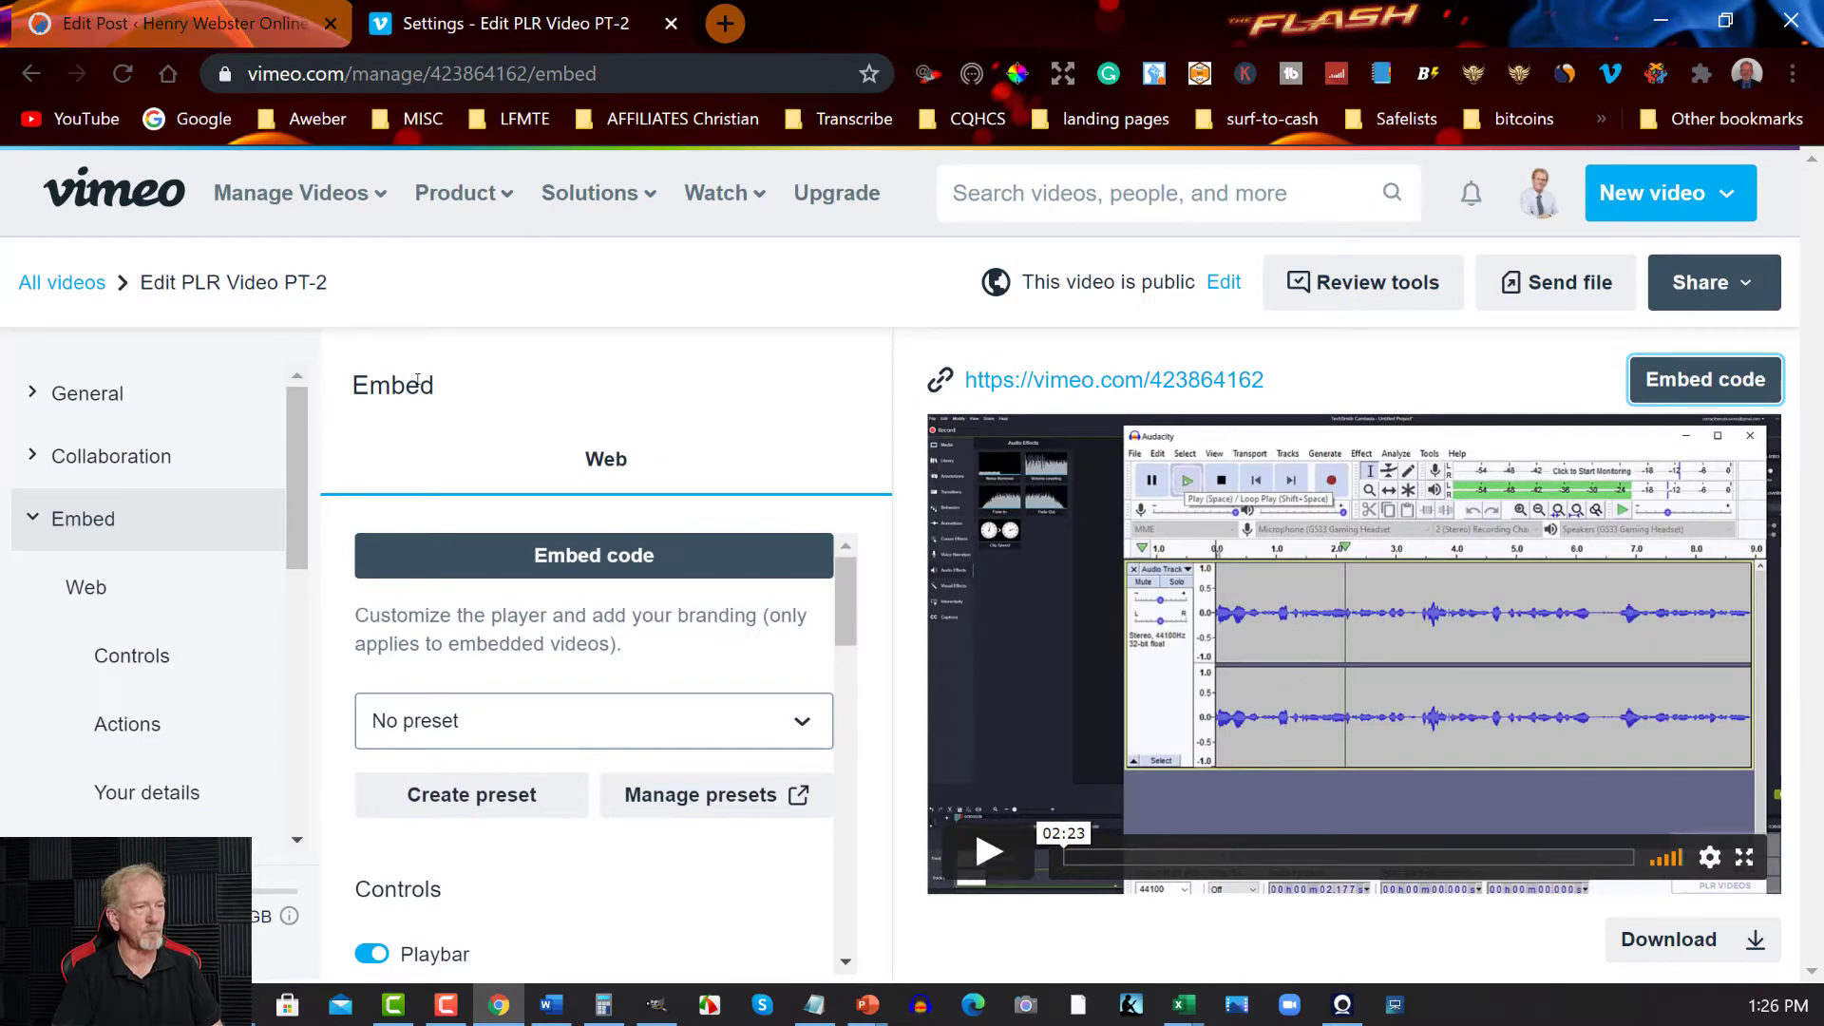
# - Switch to the WordPress editor with the How To Edit PLR Video post and bring its content area into view
pyautogui.click(162, 19)
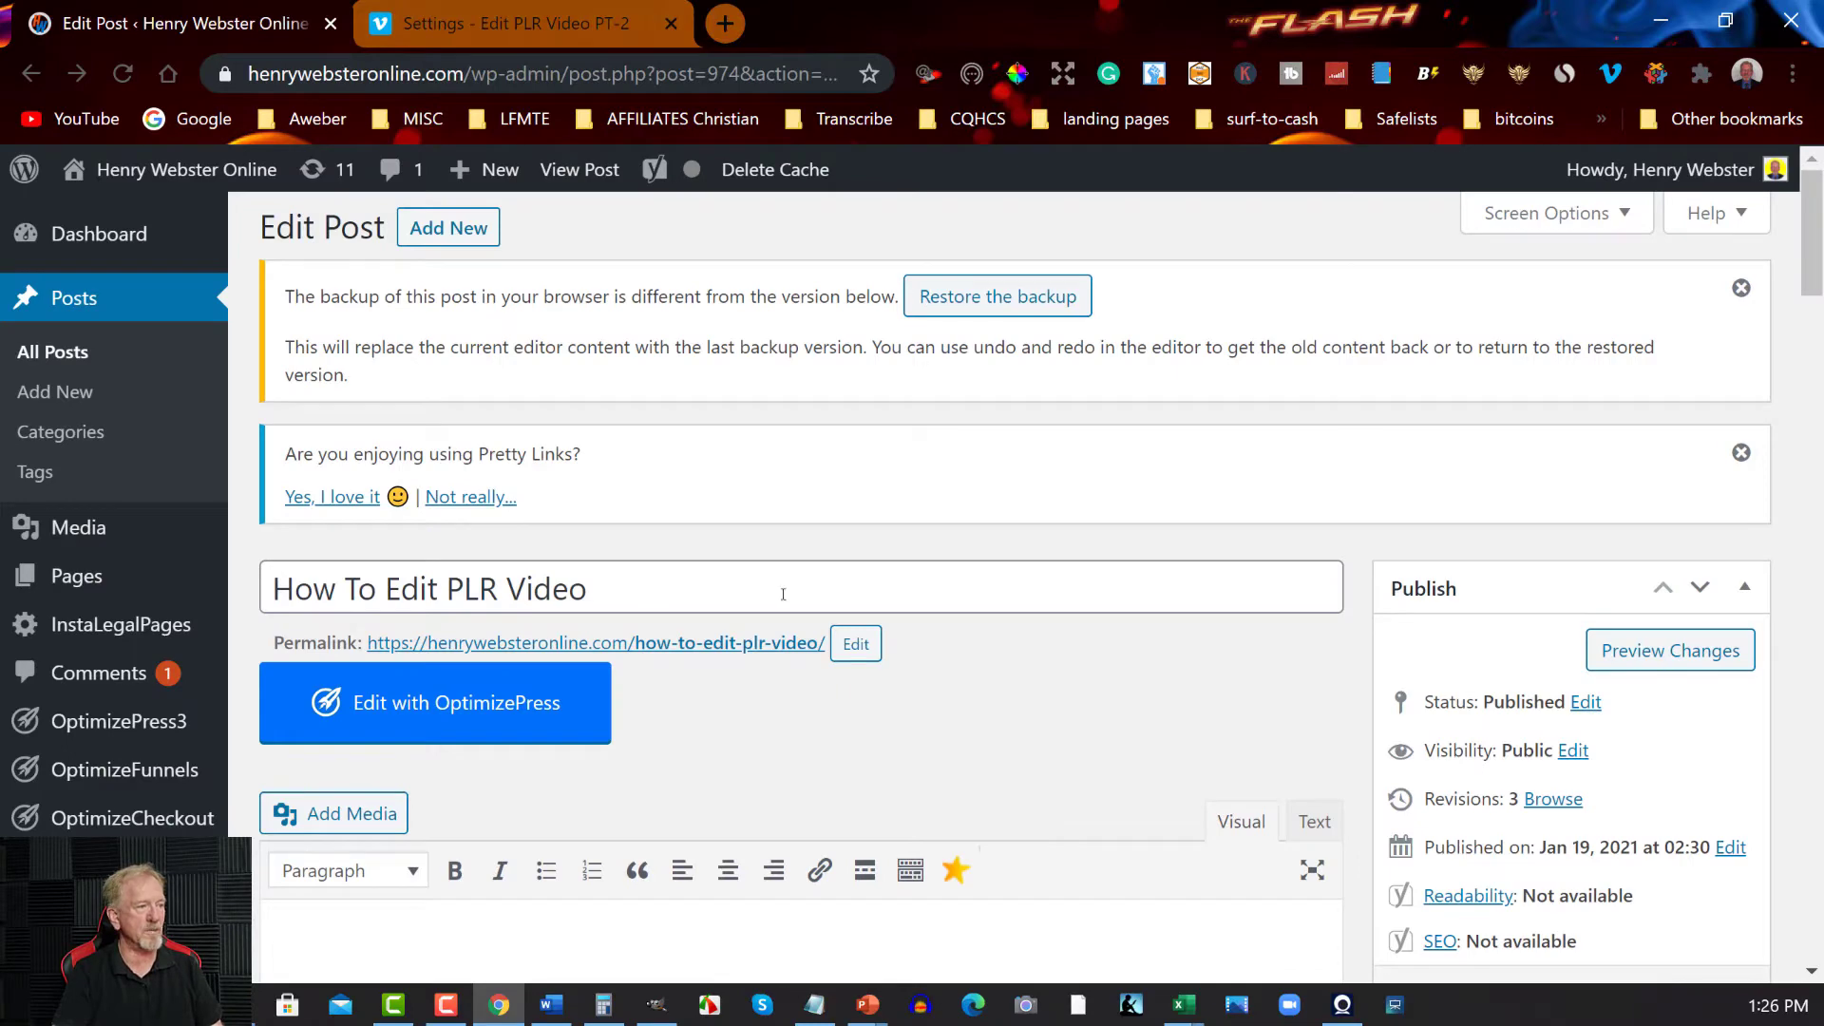
pyautogui.scroll(-3, 931, 662)
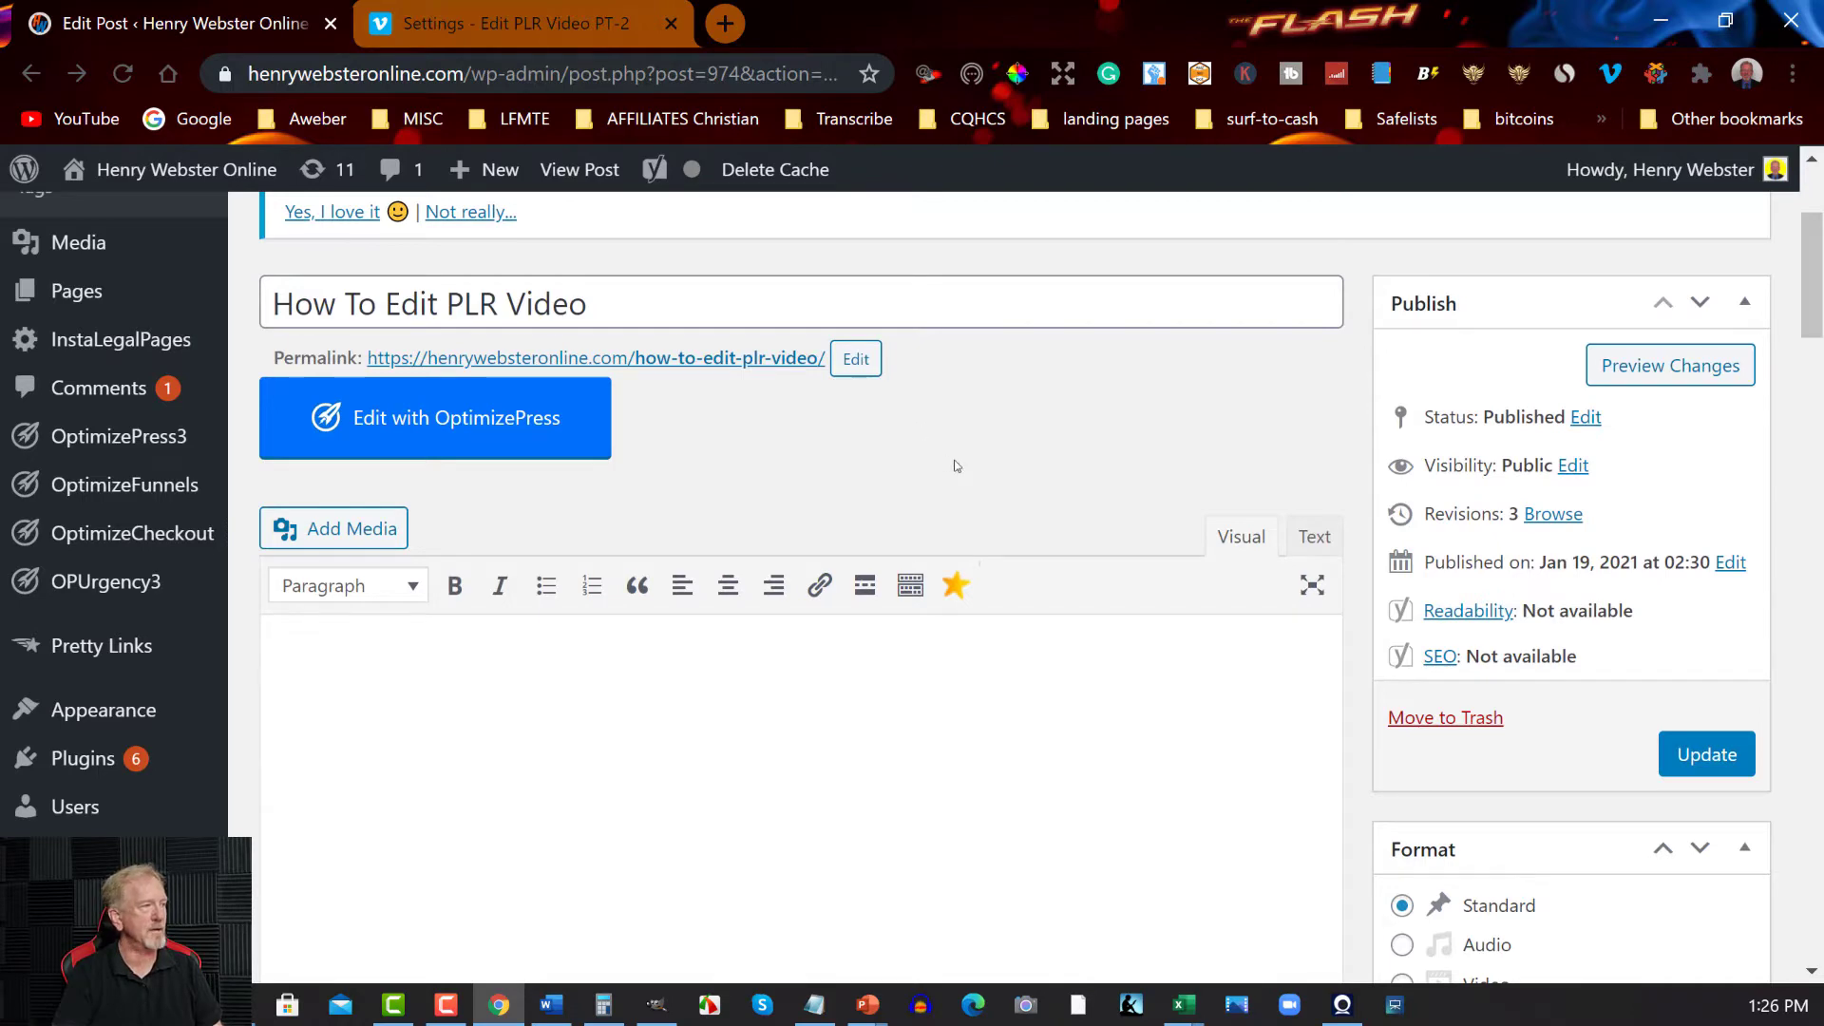
pyautogui.scroll(2, 1061, 463)
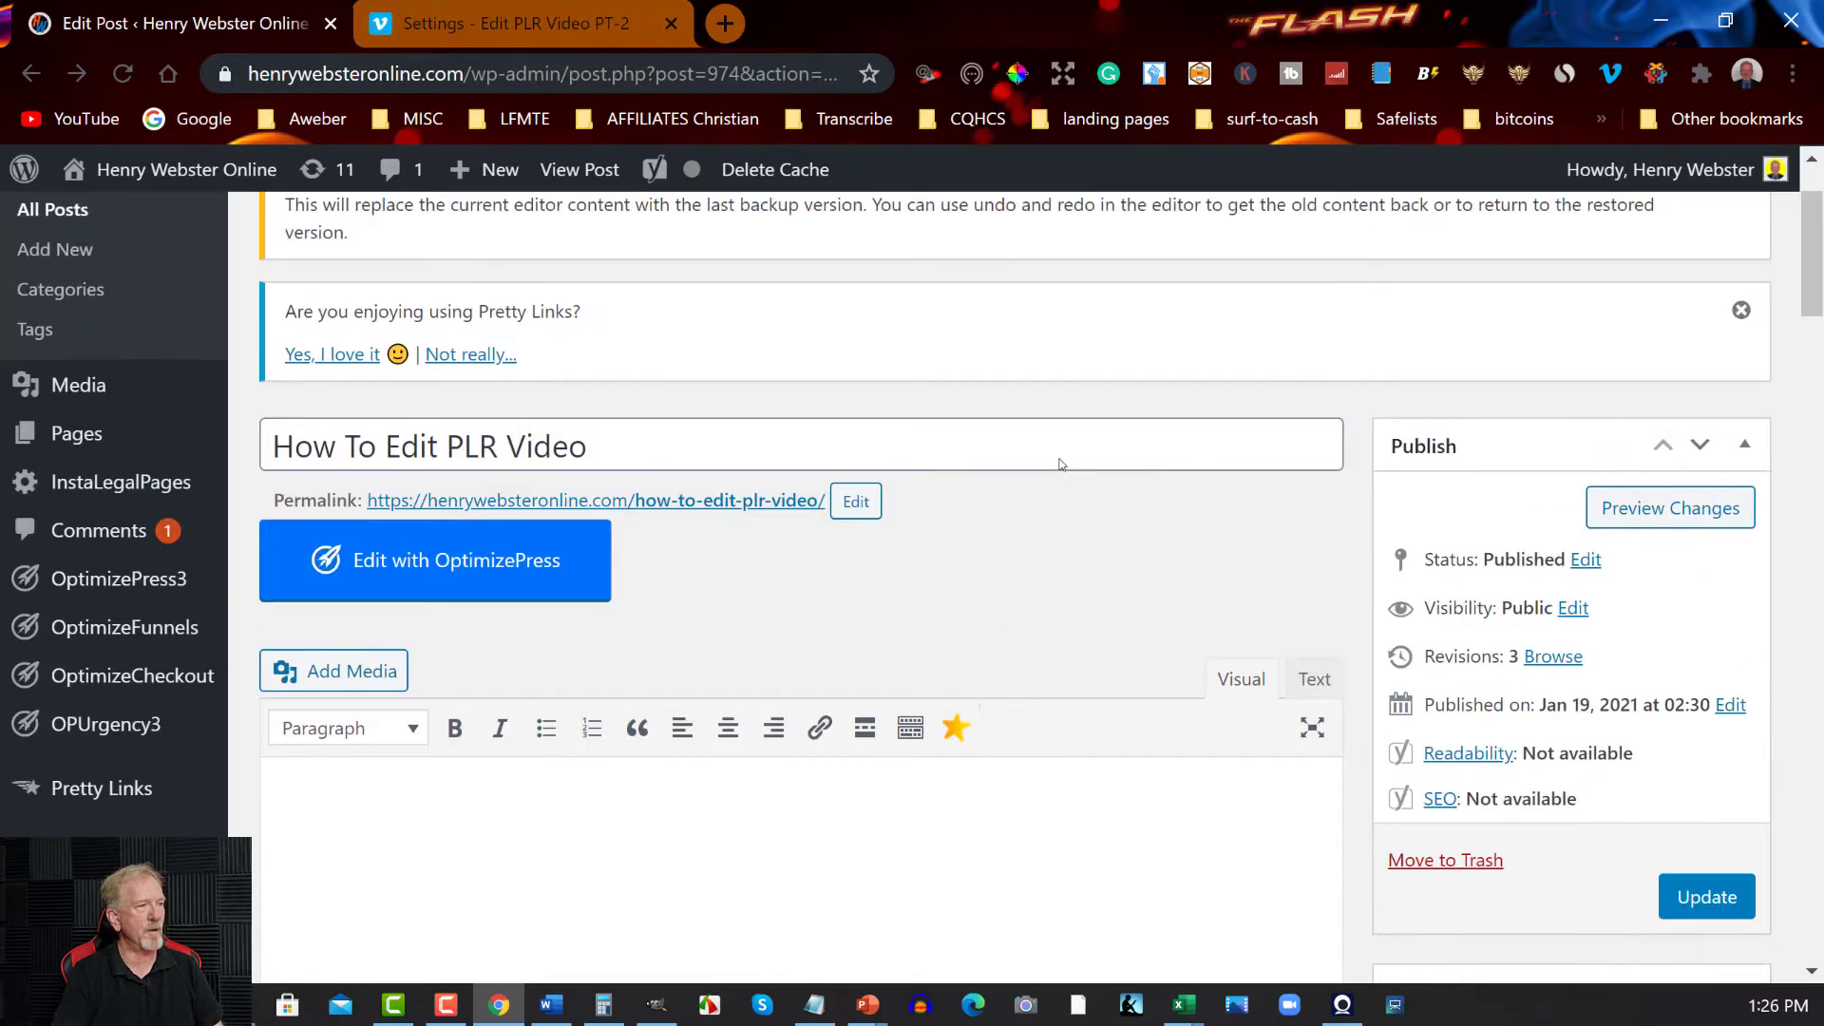
pyautogui.scroll(-2, 1061, 459)
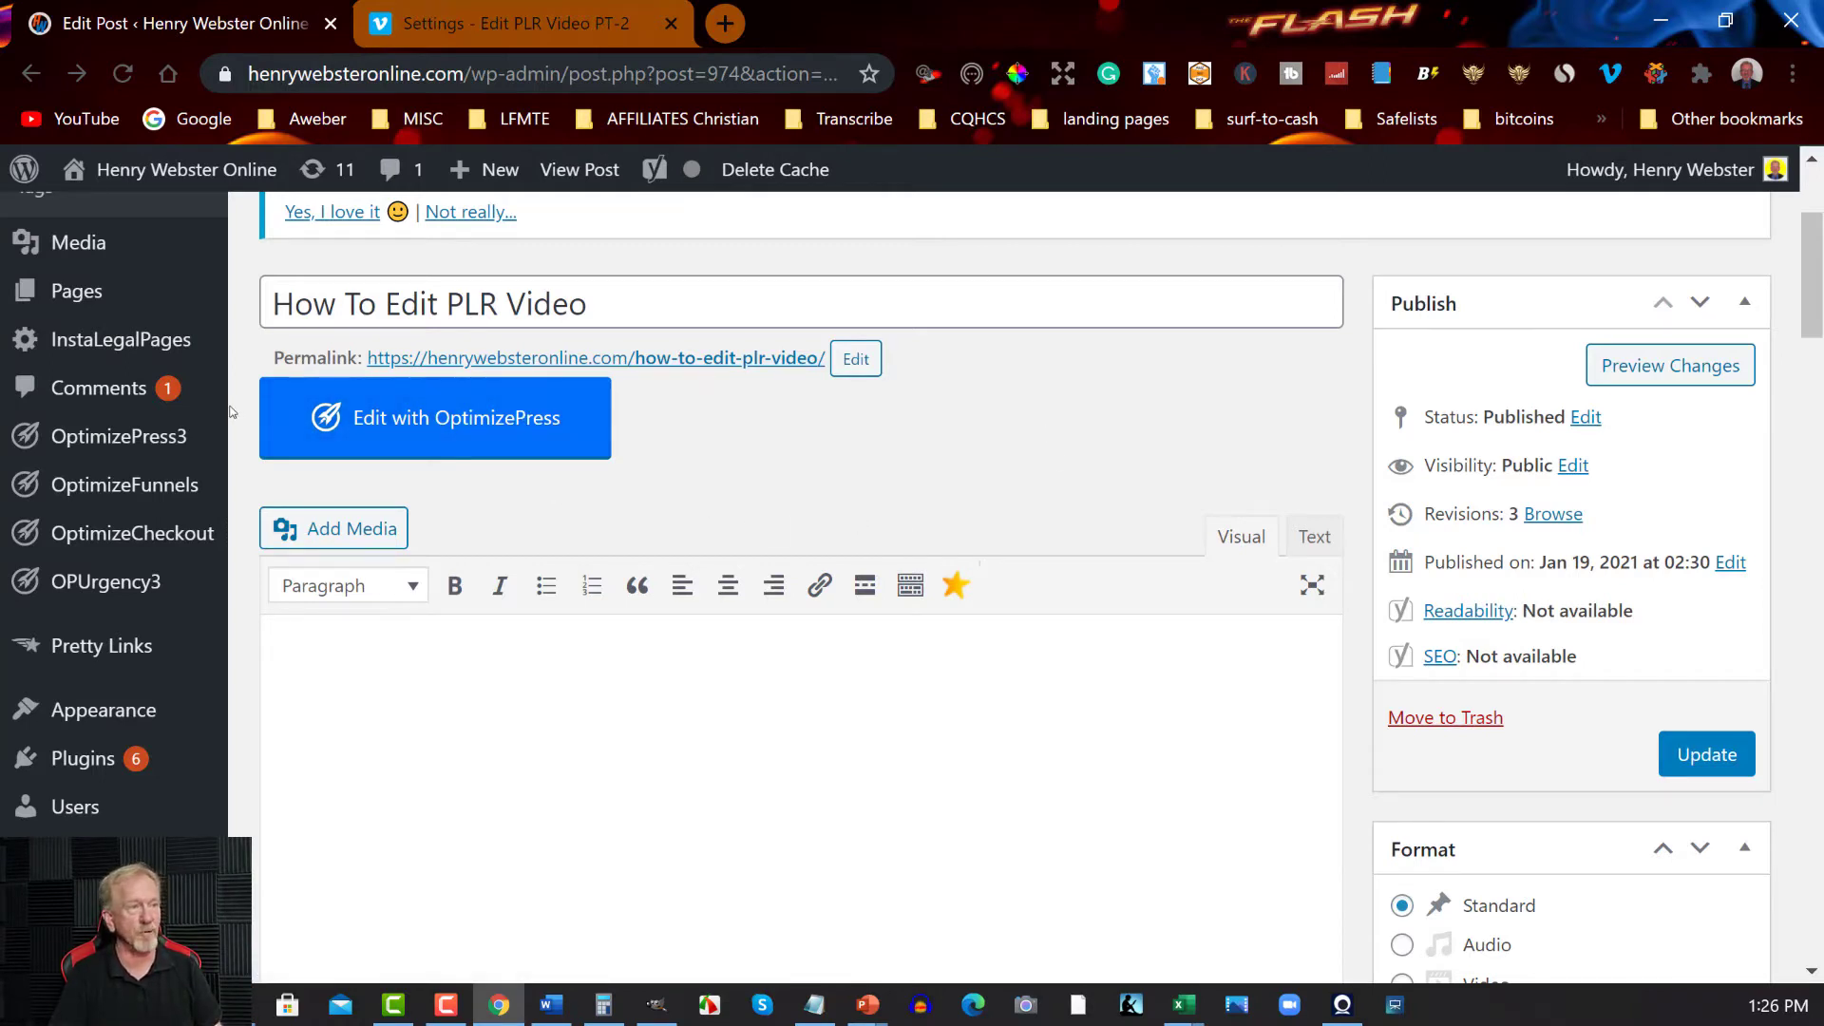
# - Check the installed WordPress plugins for Classic Editor, then return to the post being edited
pyautogui.click(82, 759)
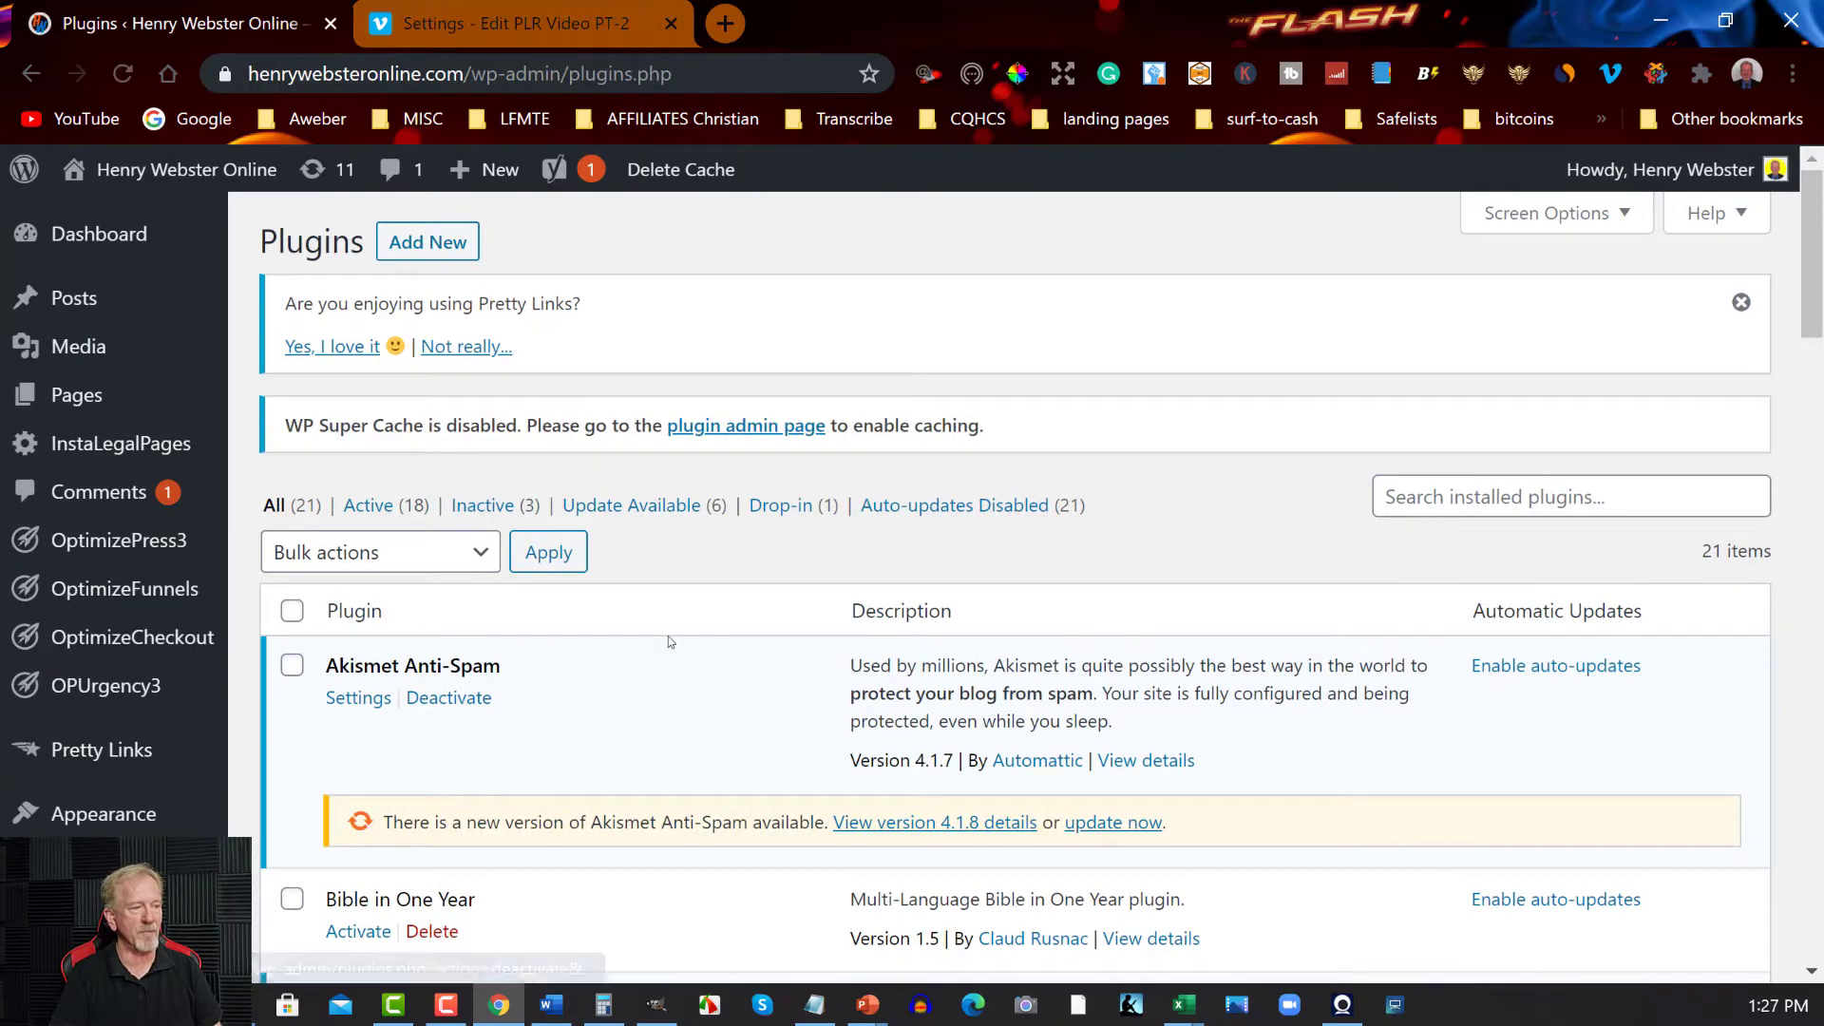
pyautogui.scroll(-4, 669, 636)
pyautogui.scroll(-1, 618, 525)
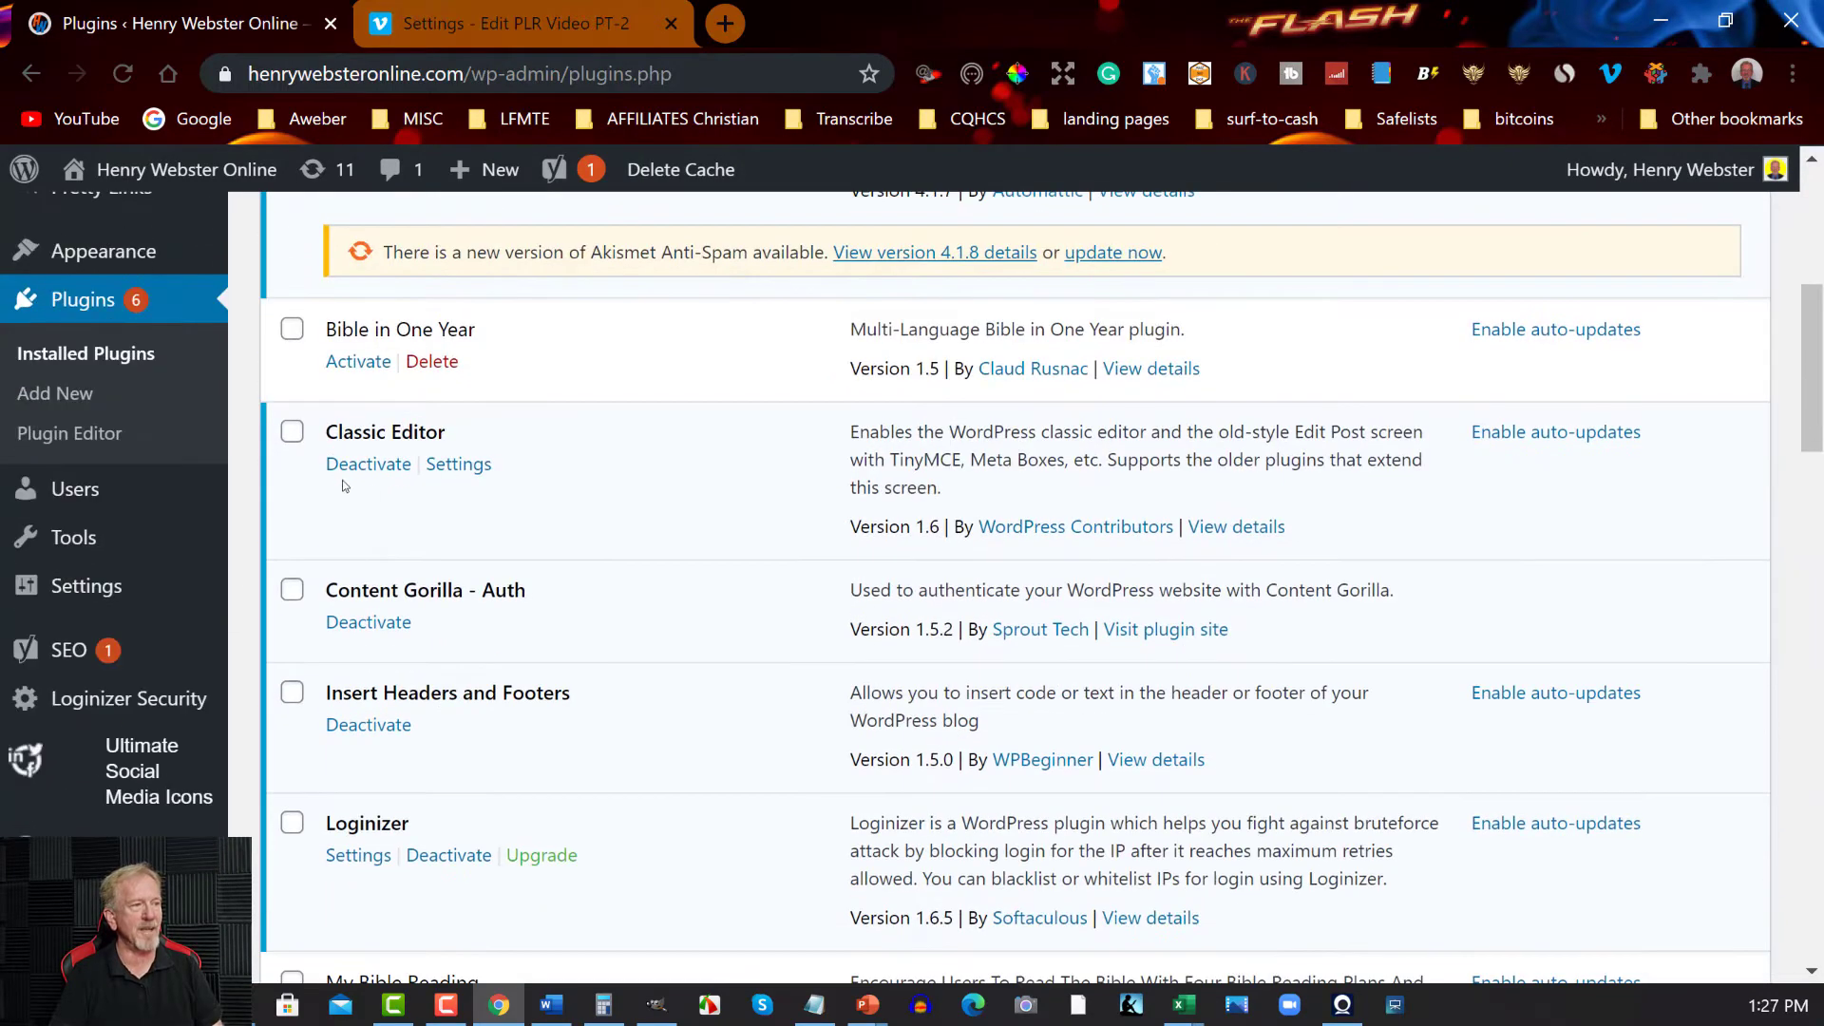
pyautogui.scroll(5, 651, 411)
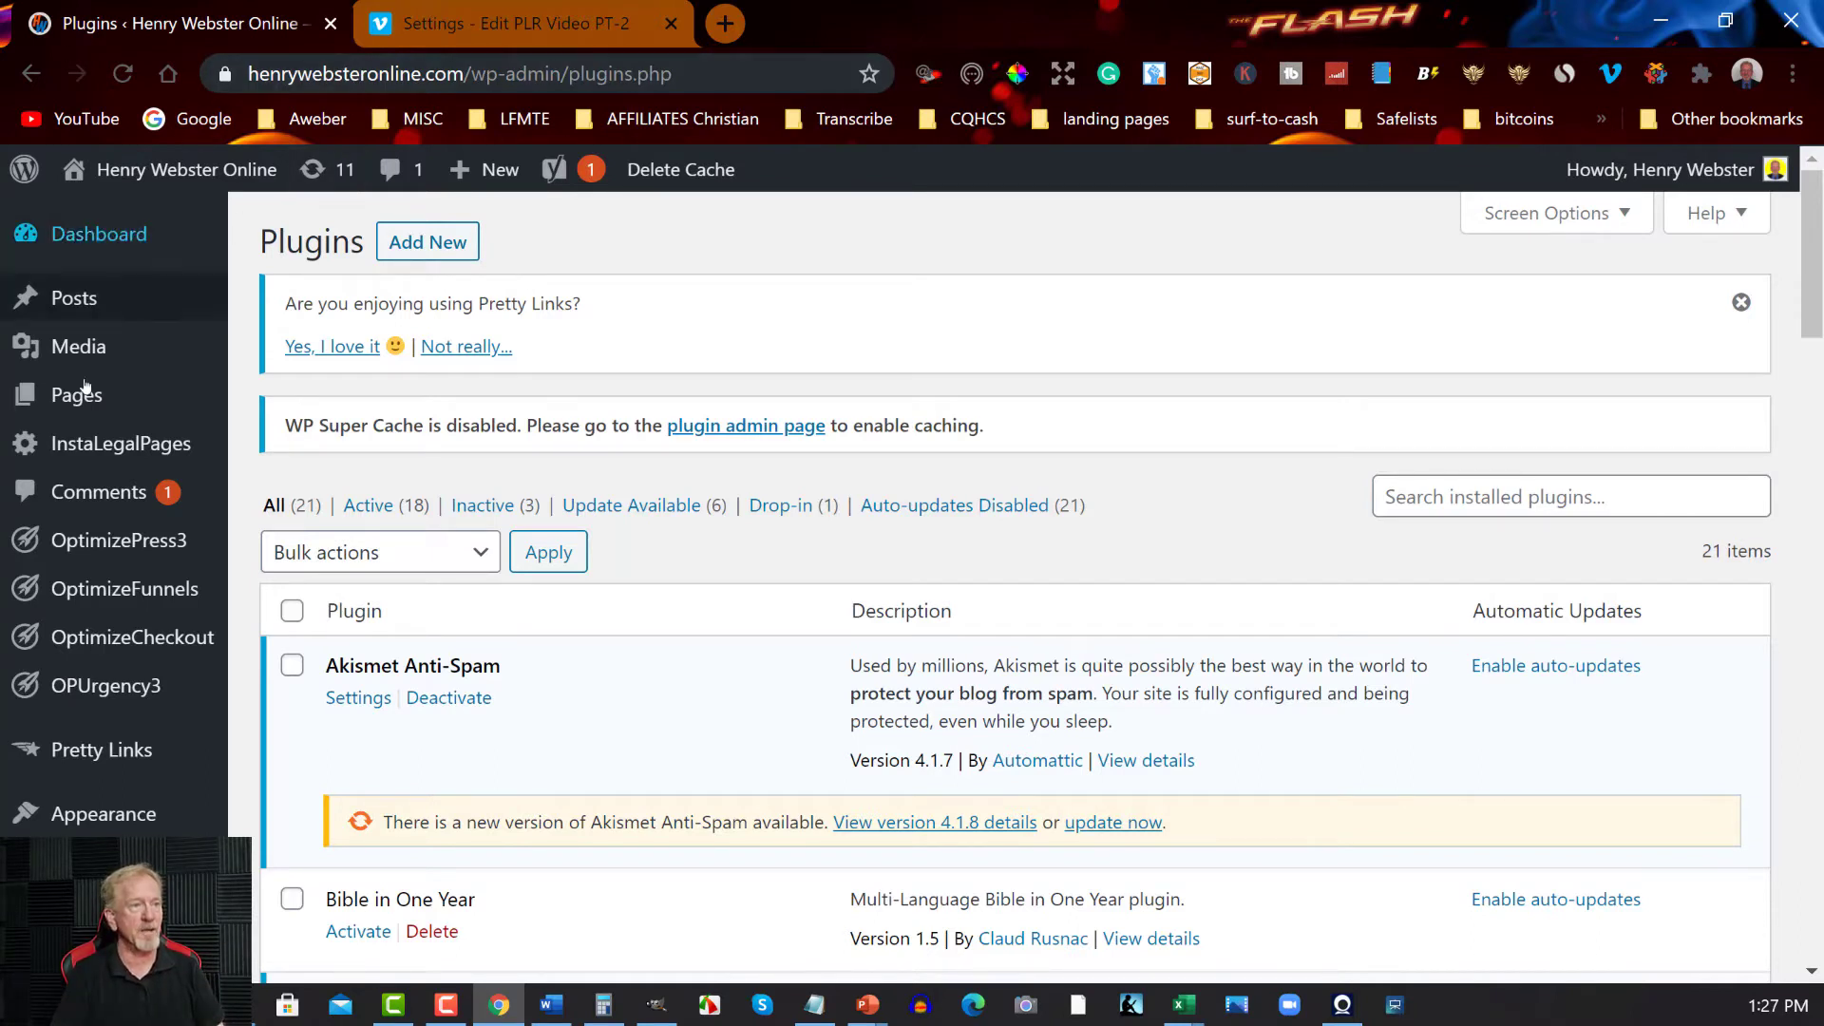
pyautogui.click(30, 74)
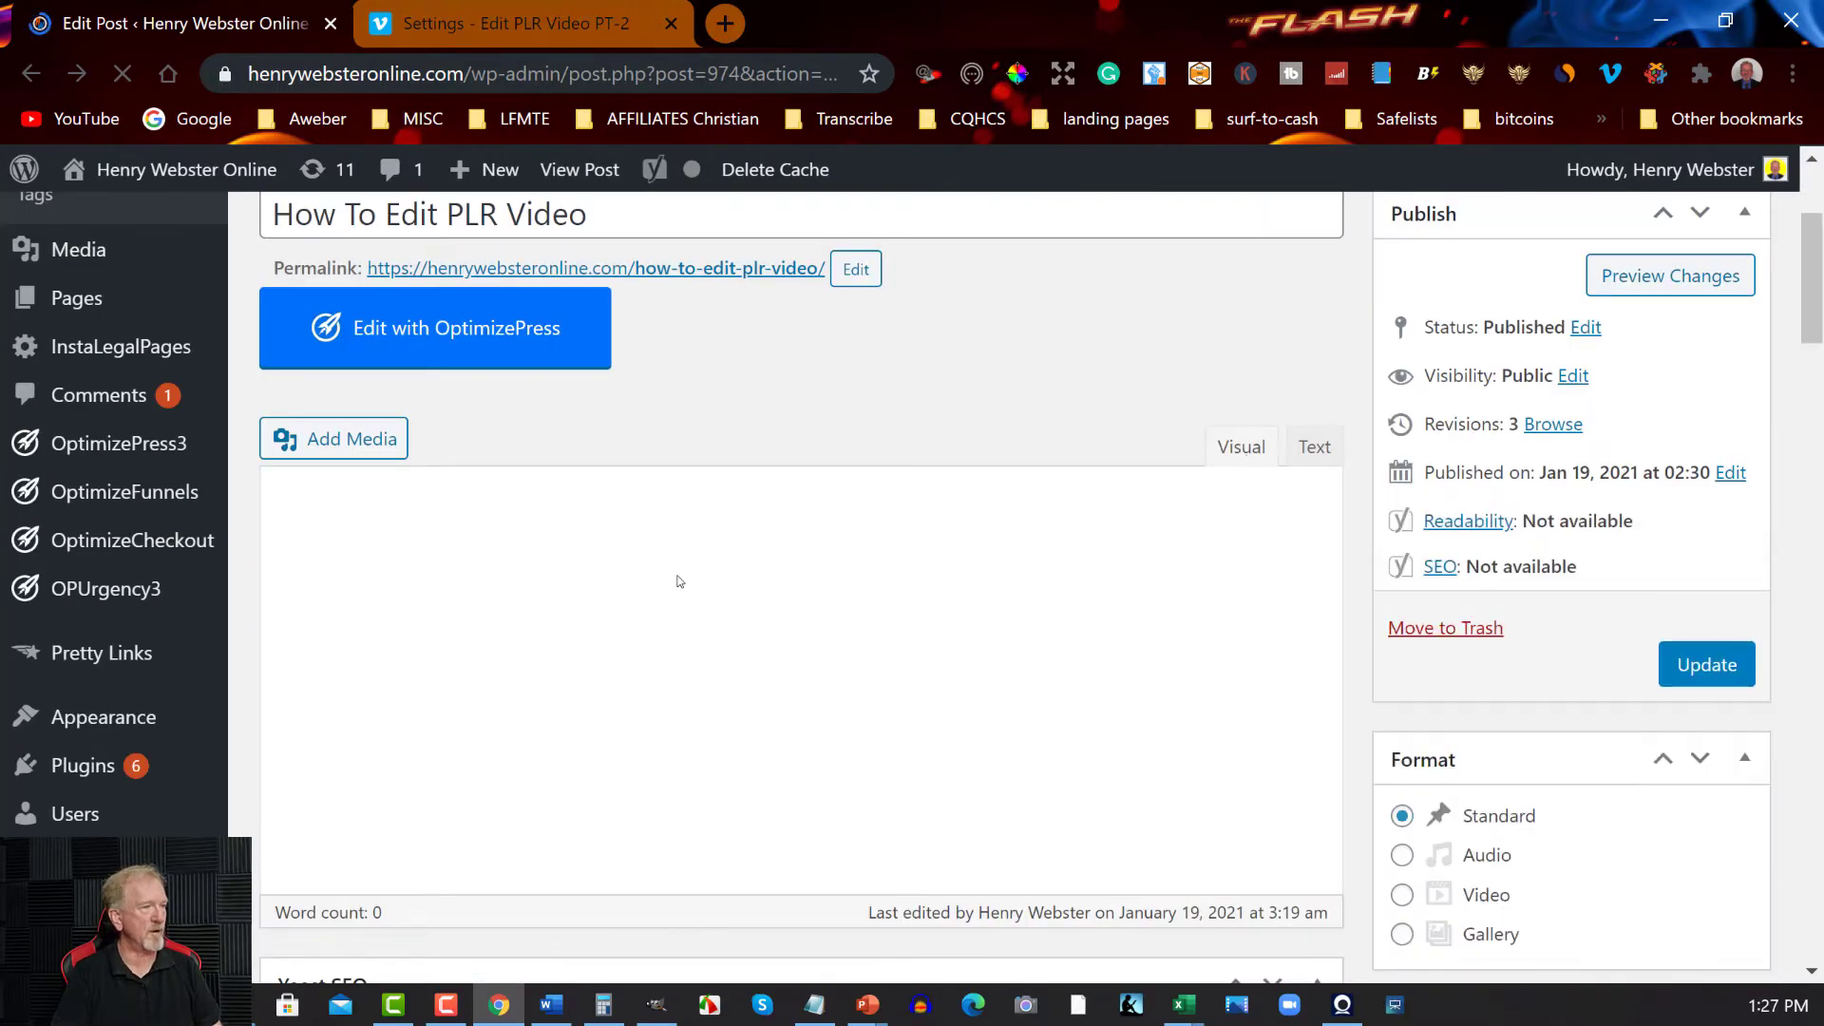
# - Add a centered placeholder line of x characters to the post body and show it as HTML
pyautogui.scroll(3, 480, 533)
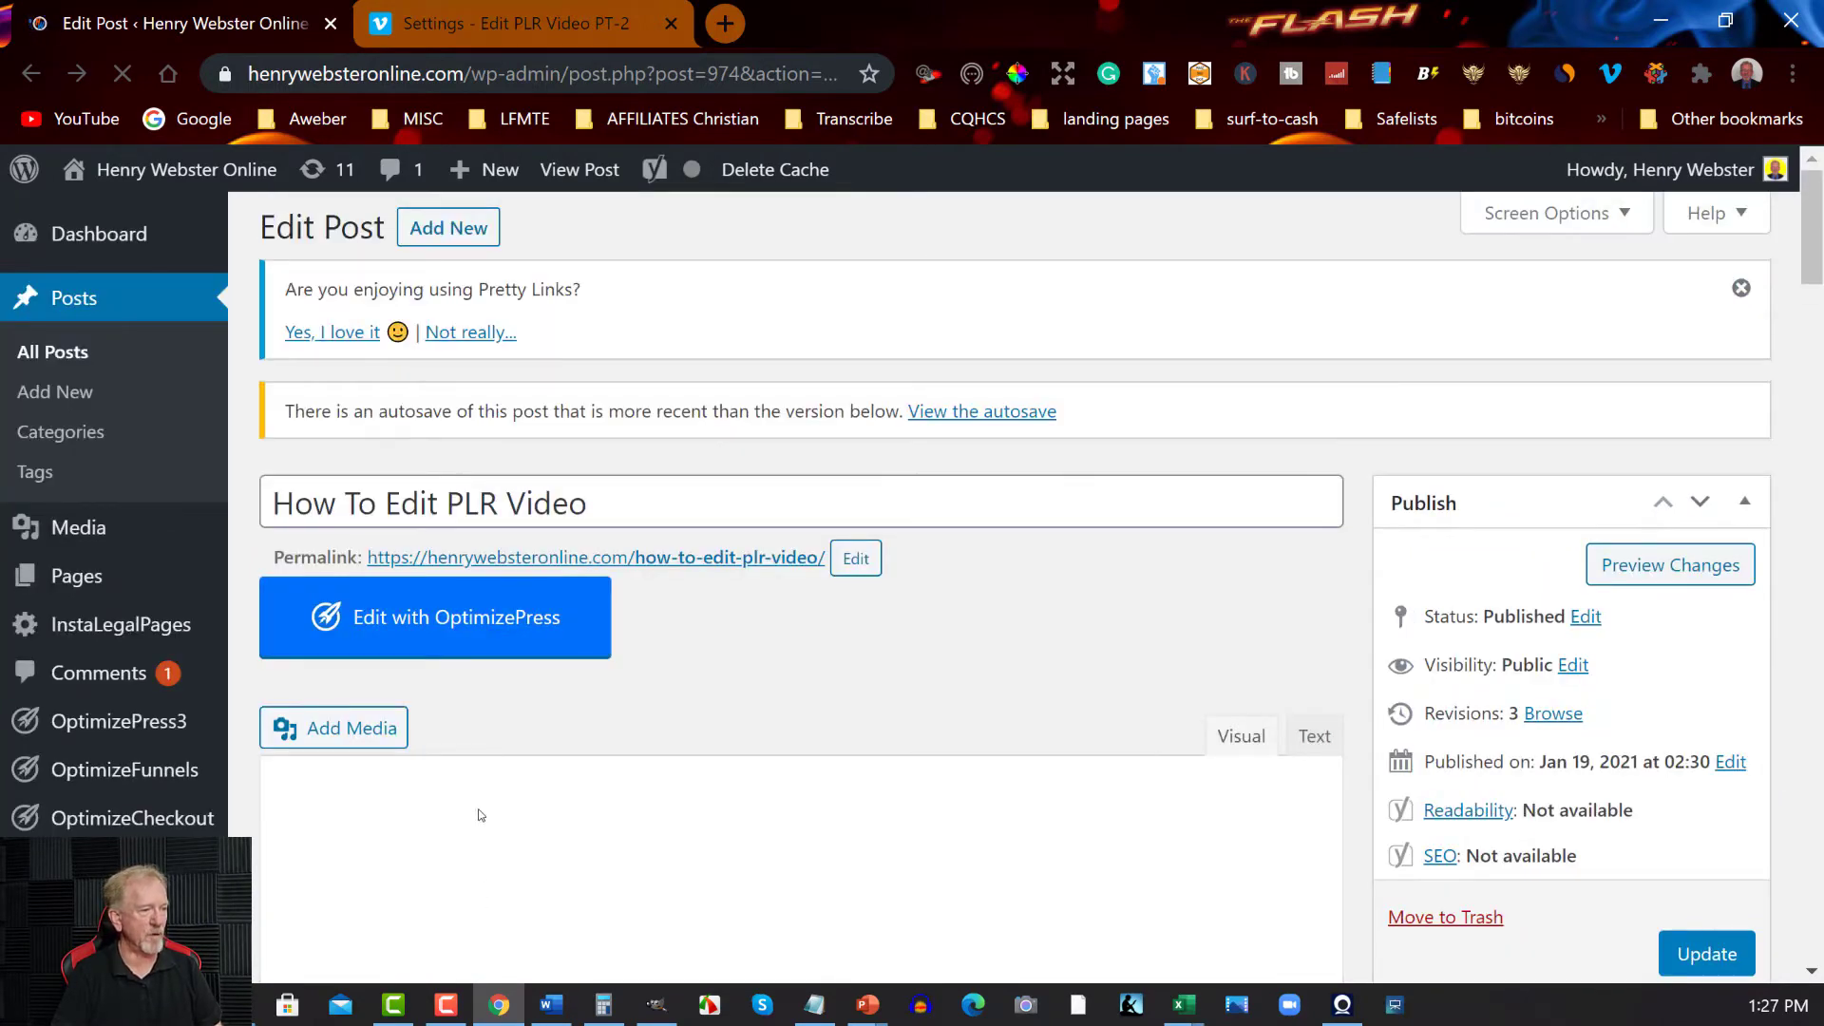
pyautogui.scroll(-3, 416, 855)
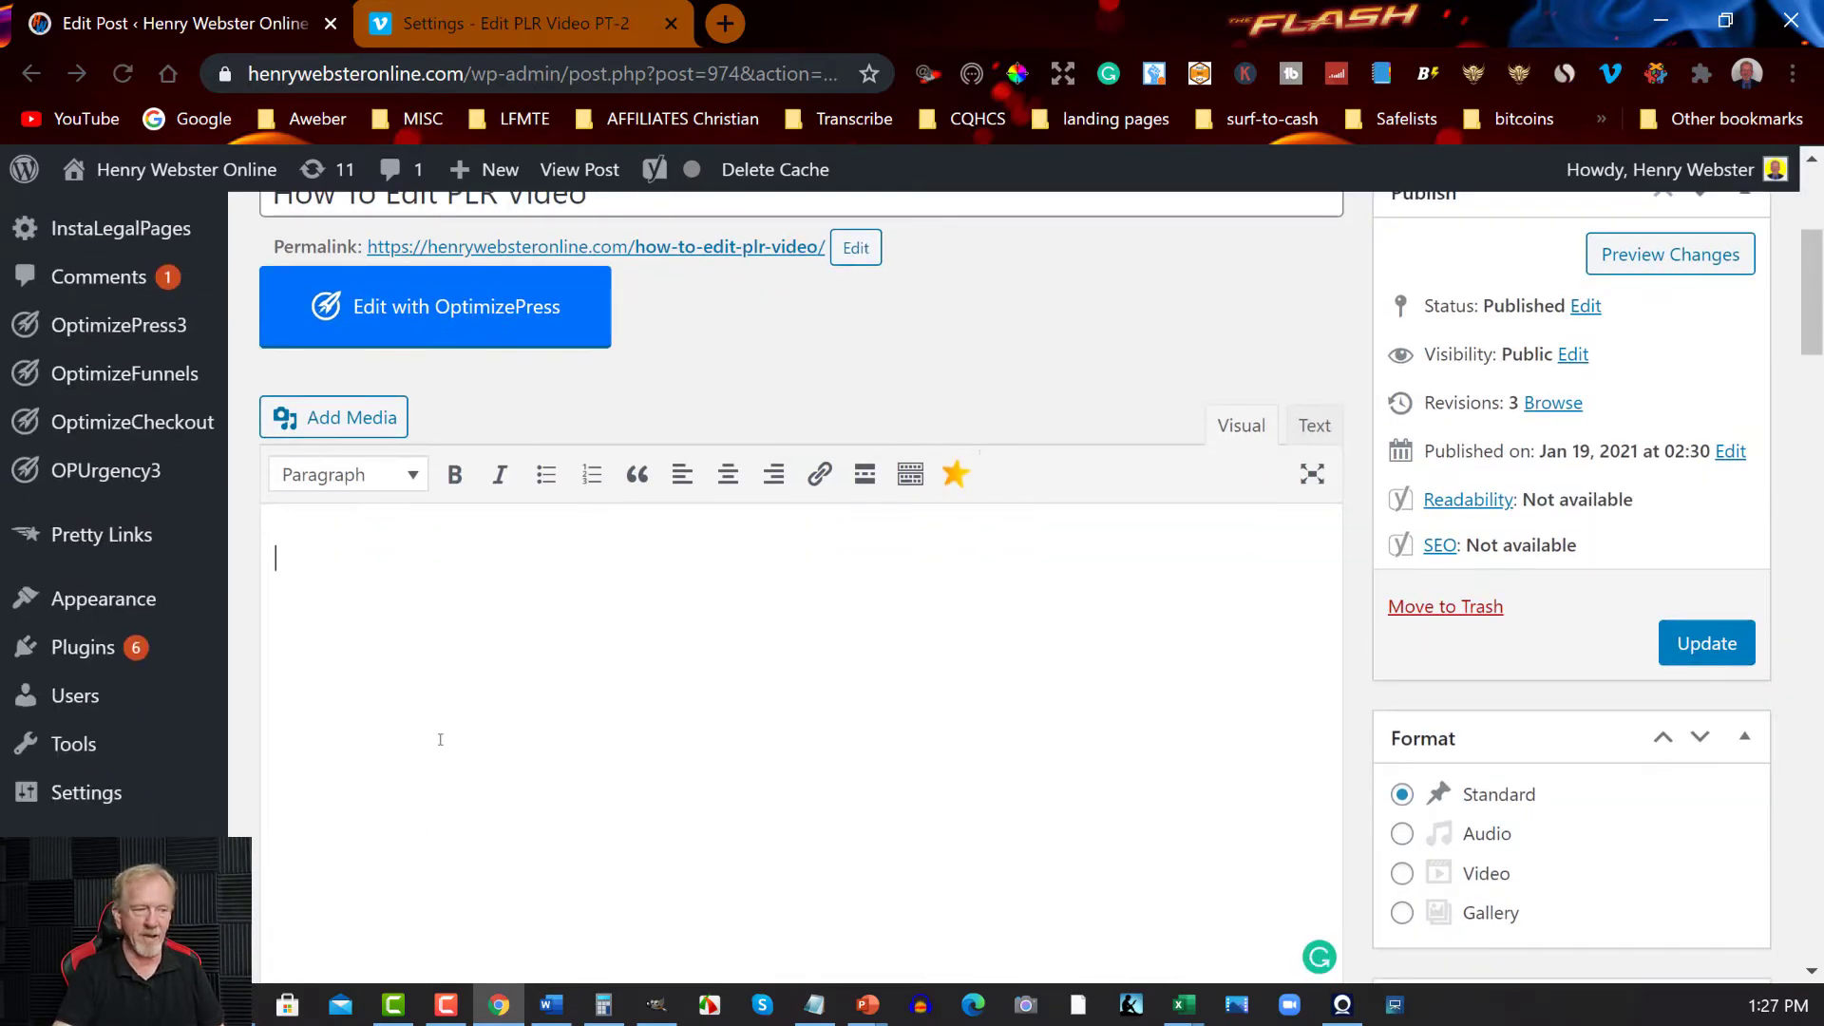
pyautogui.write('xxxxxxxxxxx')
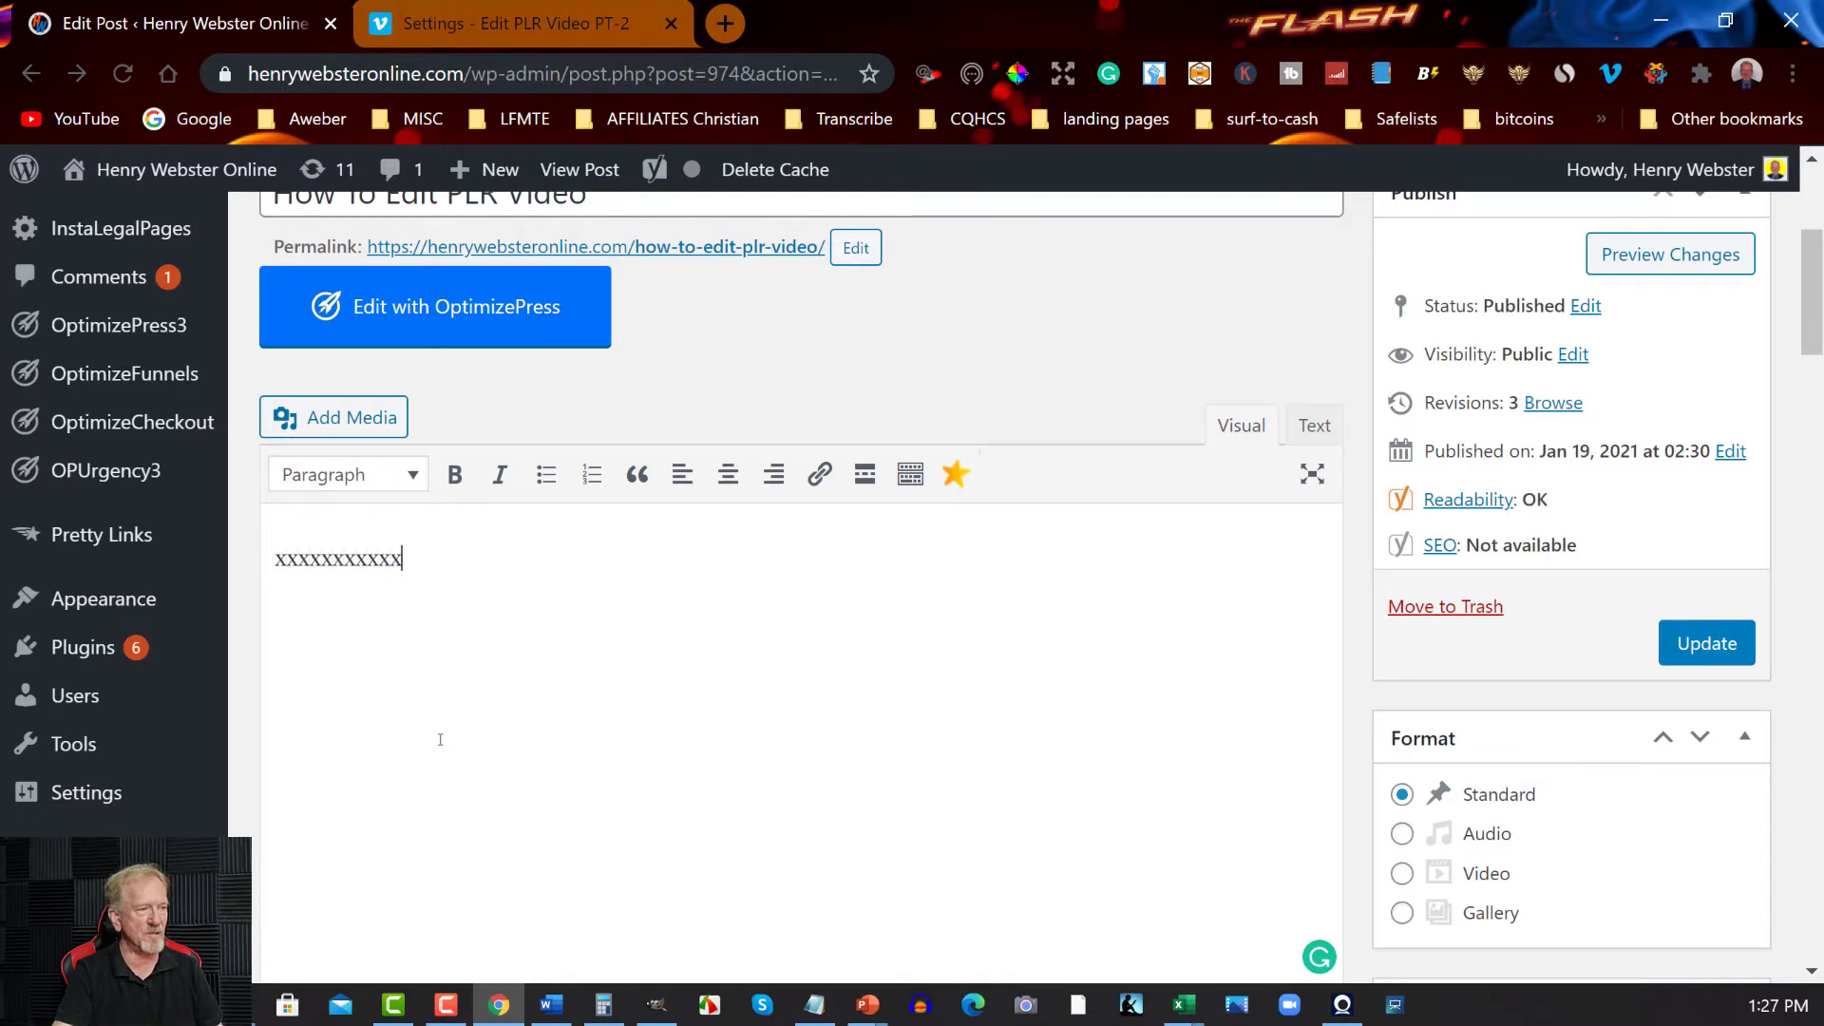
pyautogui.write('xxxxxxxxxxxxxxxxxxxxxxxxxxxxxxxxxxx')
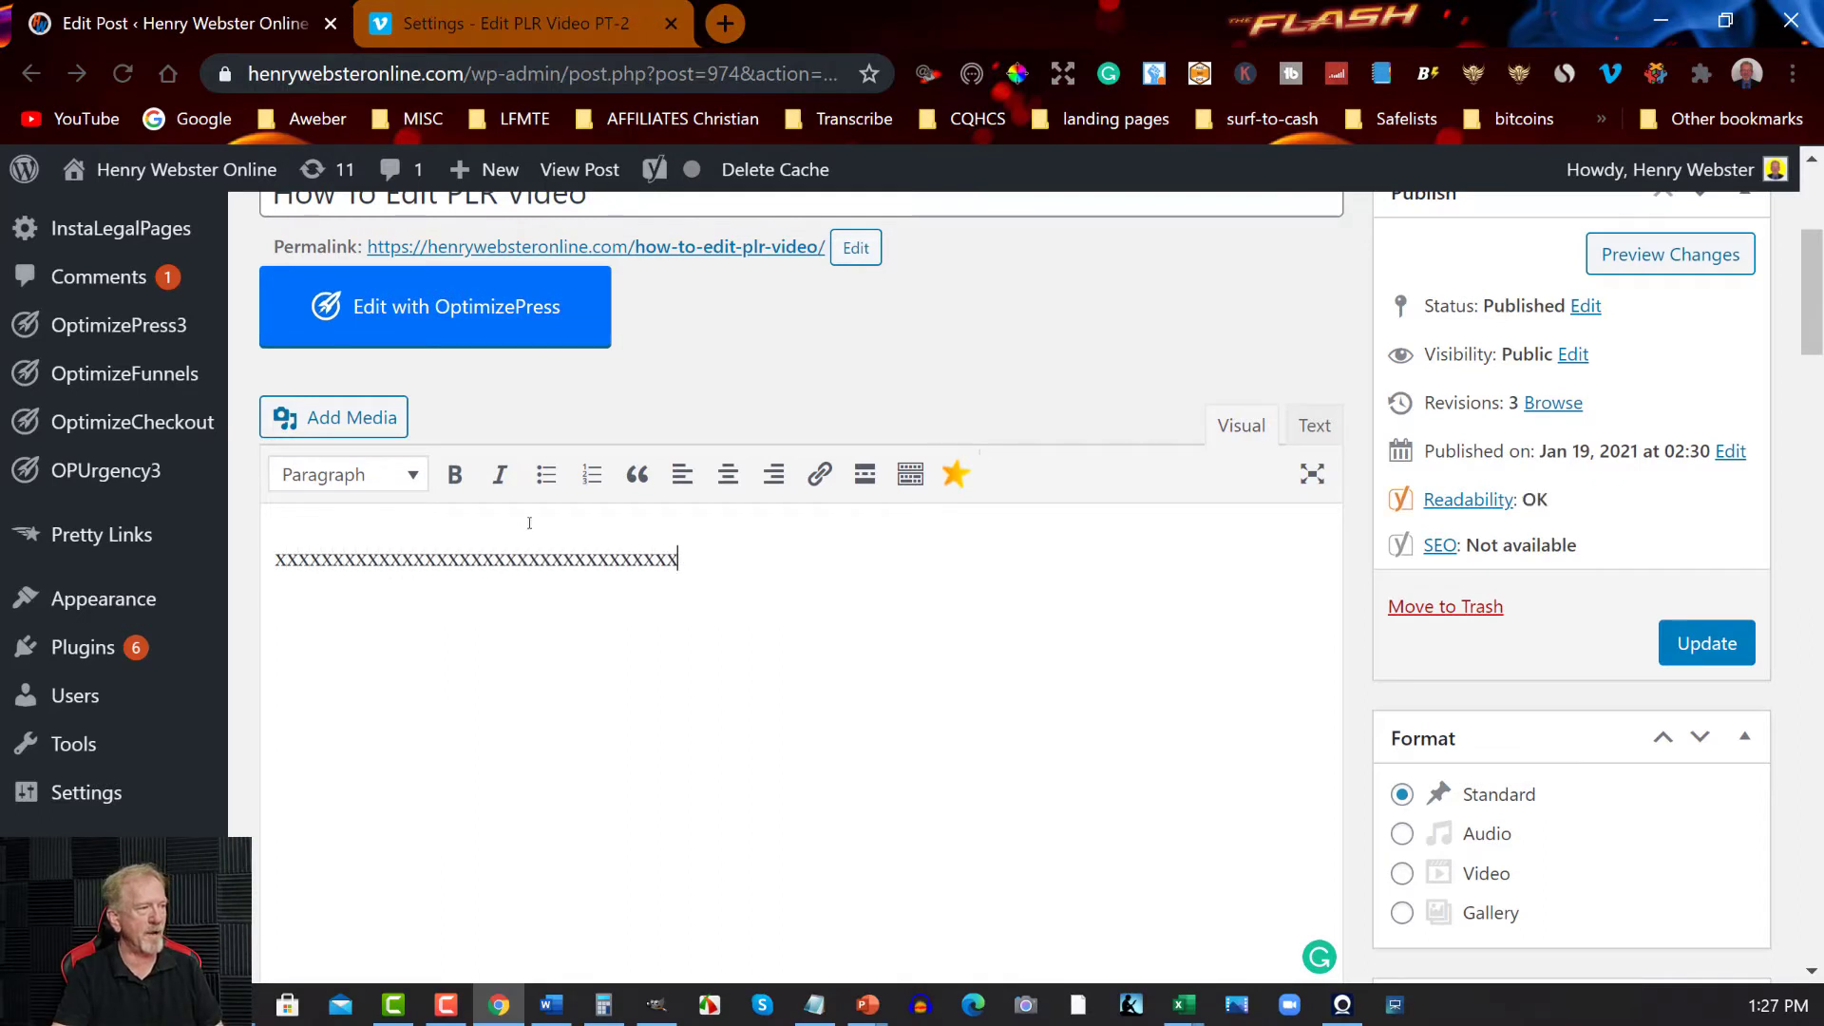
pyautogui.click(727, 475)
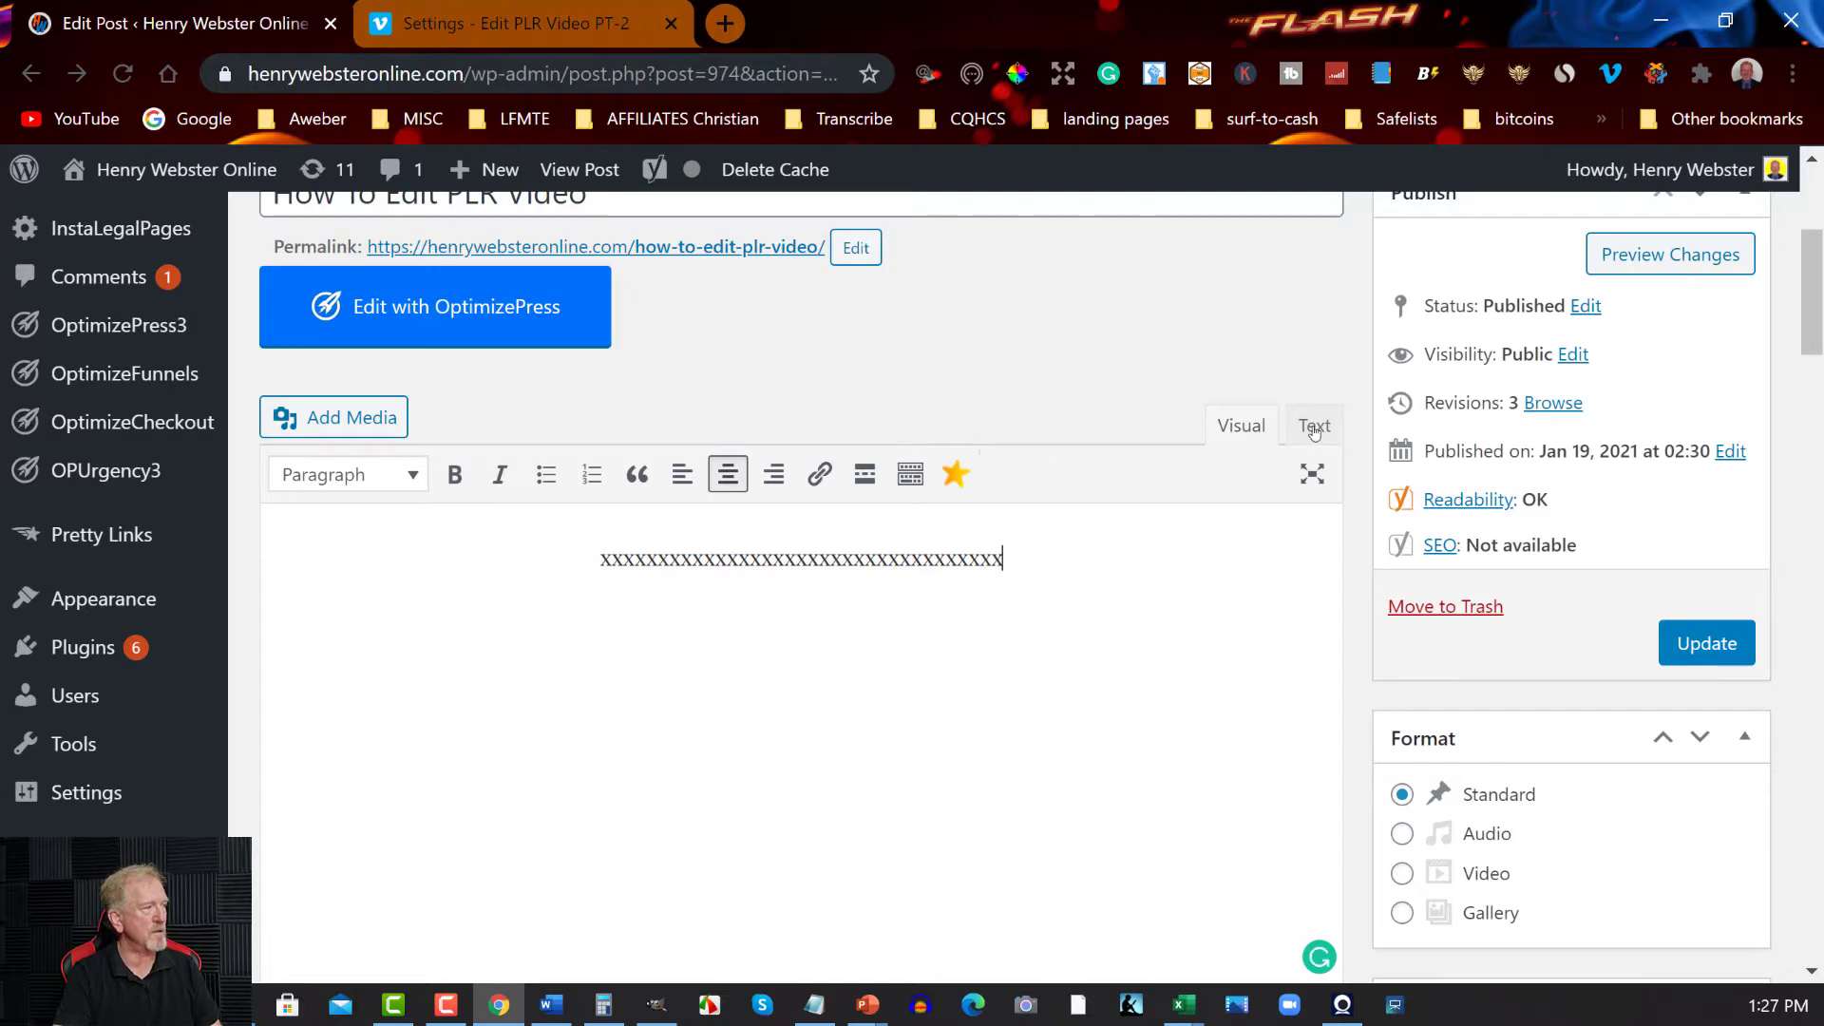
pyautogui.click(1313, 427)
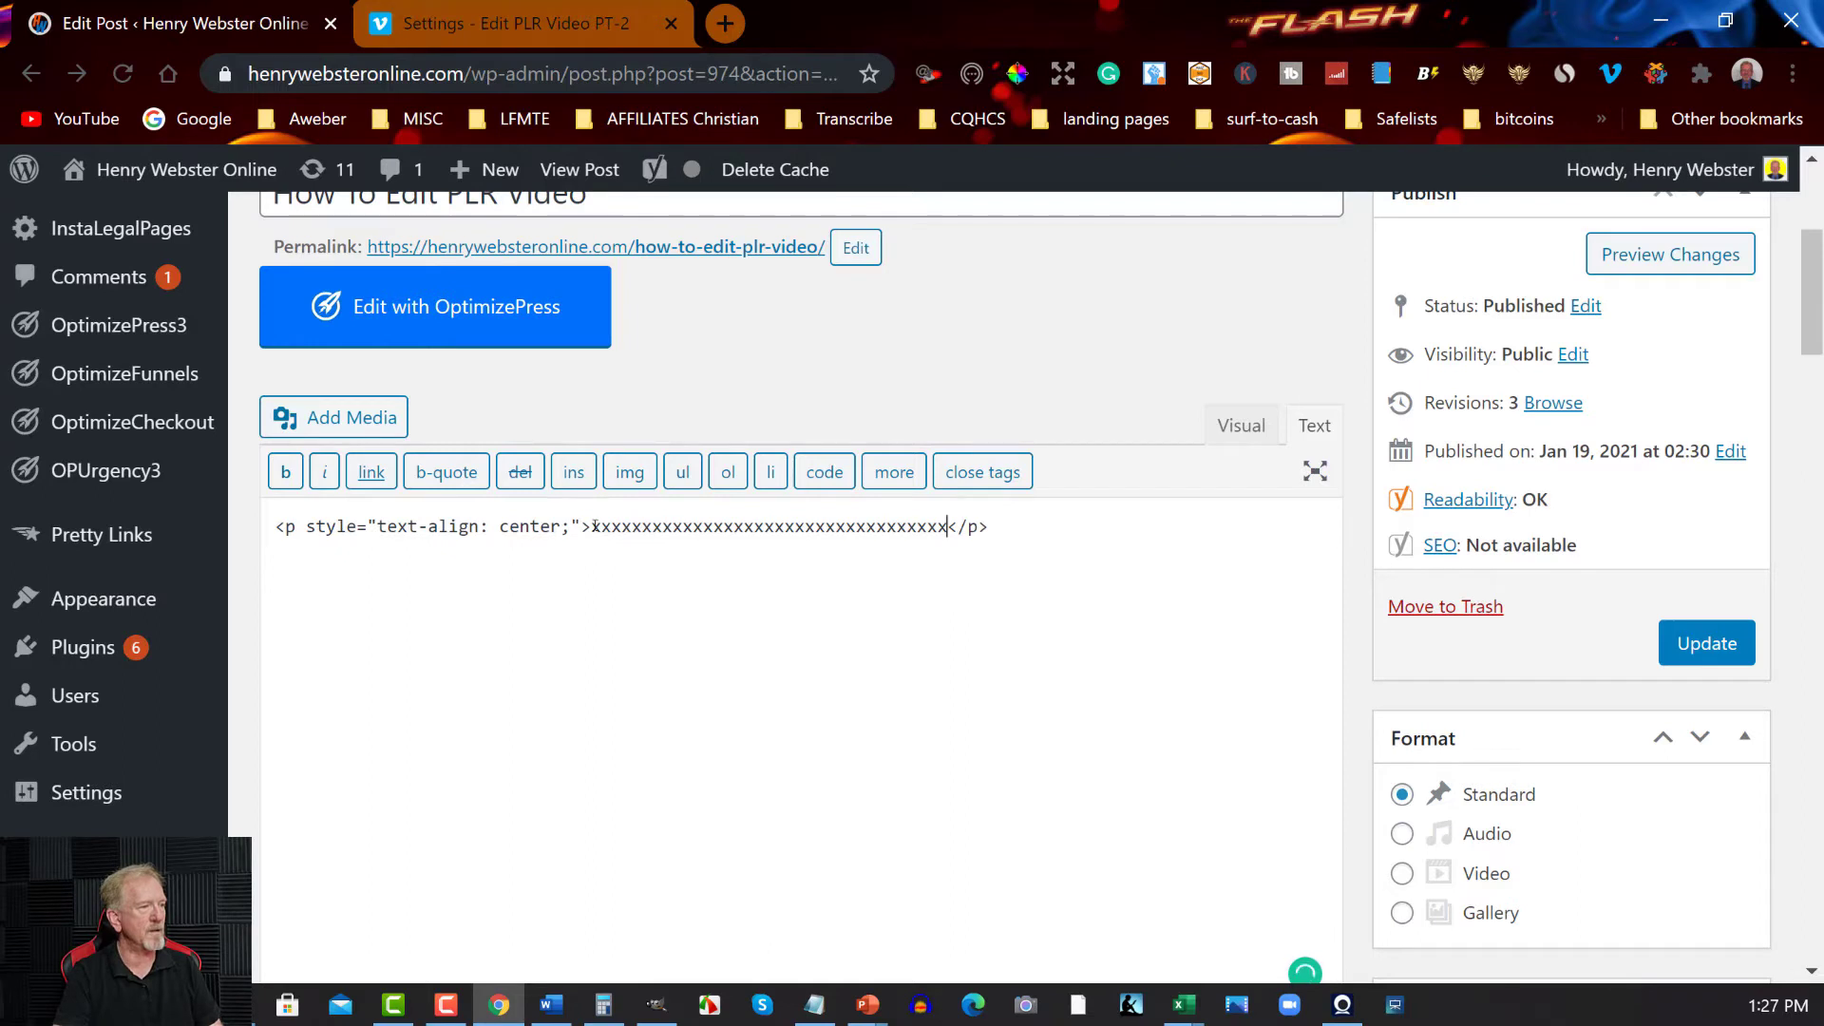
# - Replace the placeholder x characters with the copied Vimeo iframe code, then show the post body in visual mode to preview the video
pyautogui.moveTo(592, 526); pyautogui.dragTo(947, 512)
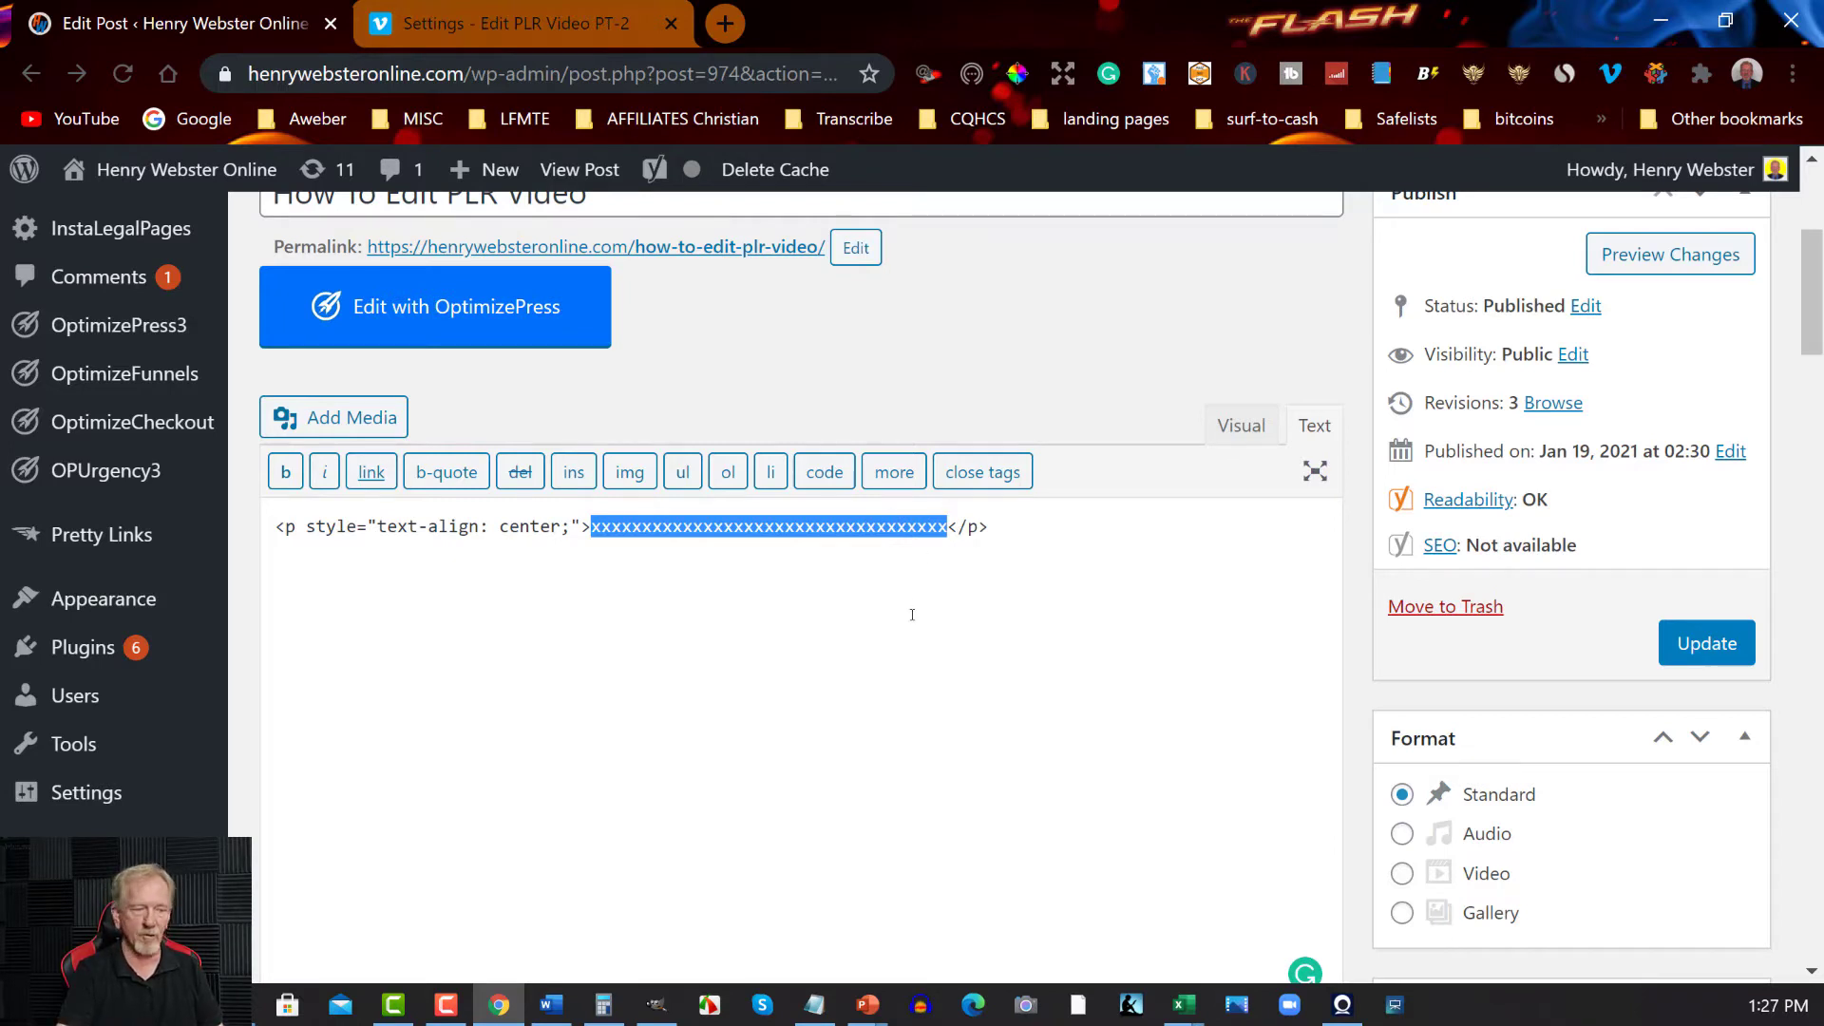
pyautogui.write('<iframe src="https://player.vimeo.com/video/423864162?autoplay=1&loop=1&autopause=0&muted=1" width="640" height="360" frameborder="0" allow="autoplay; fullscreen; picture-in-picture" allowfullscreen></iframe>')
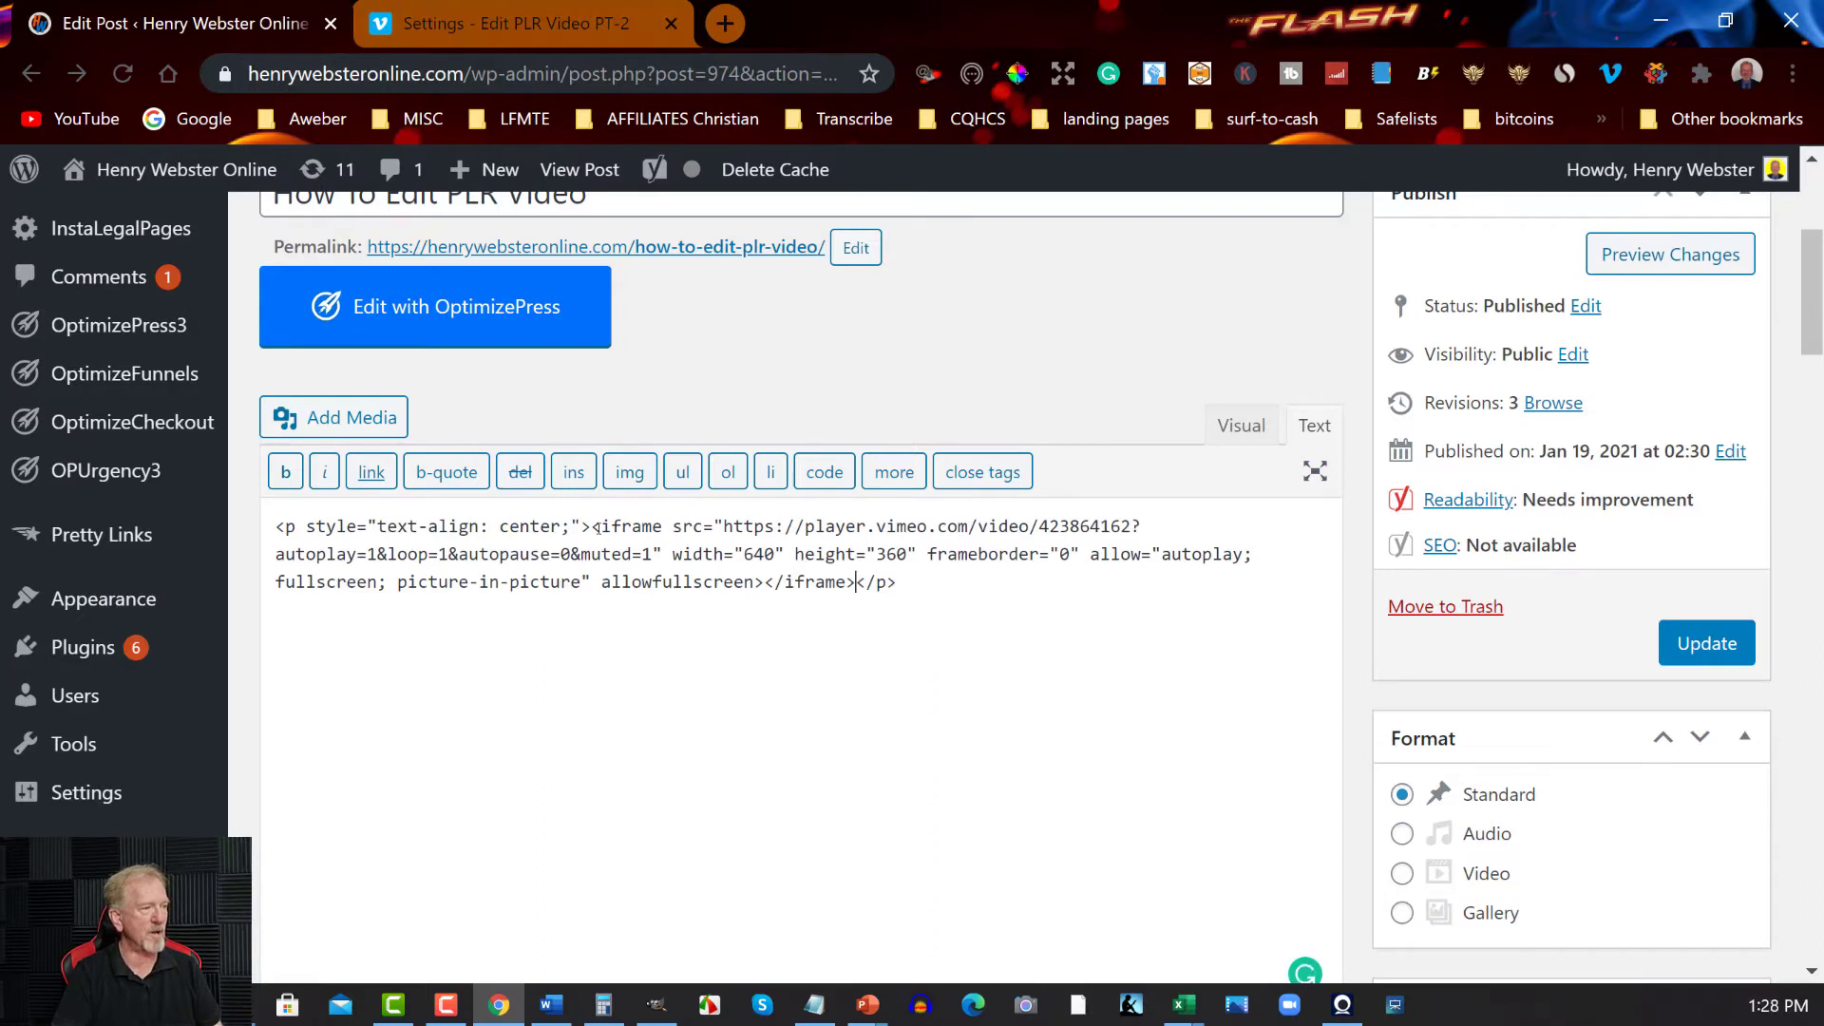
pyautogui.click(1236, 425)
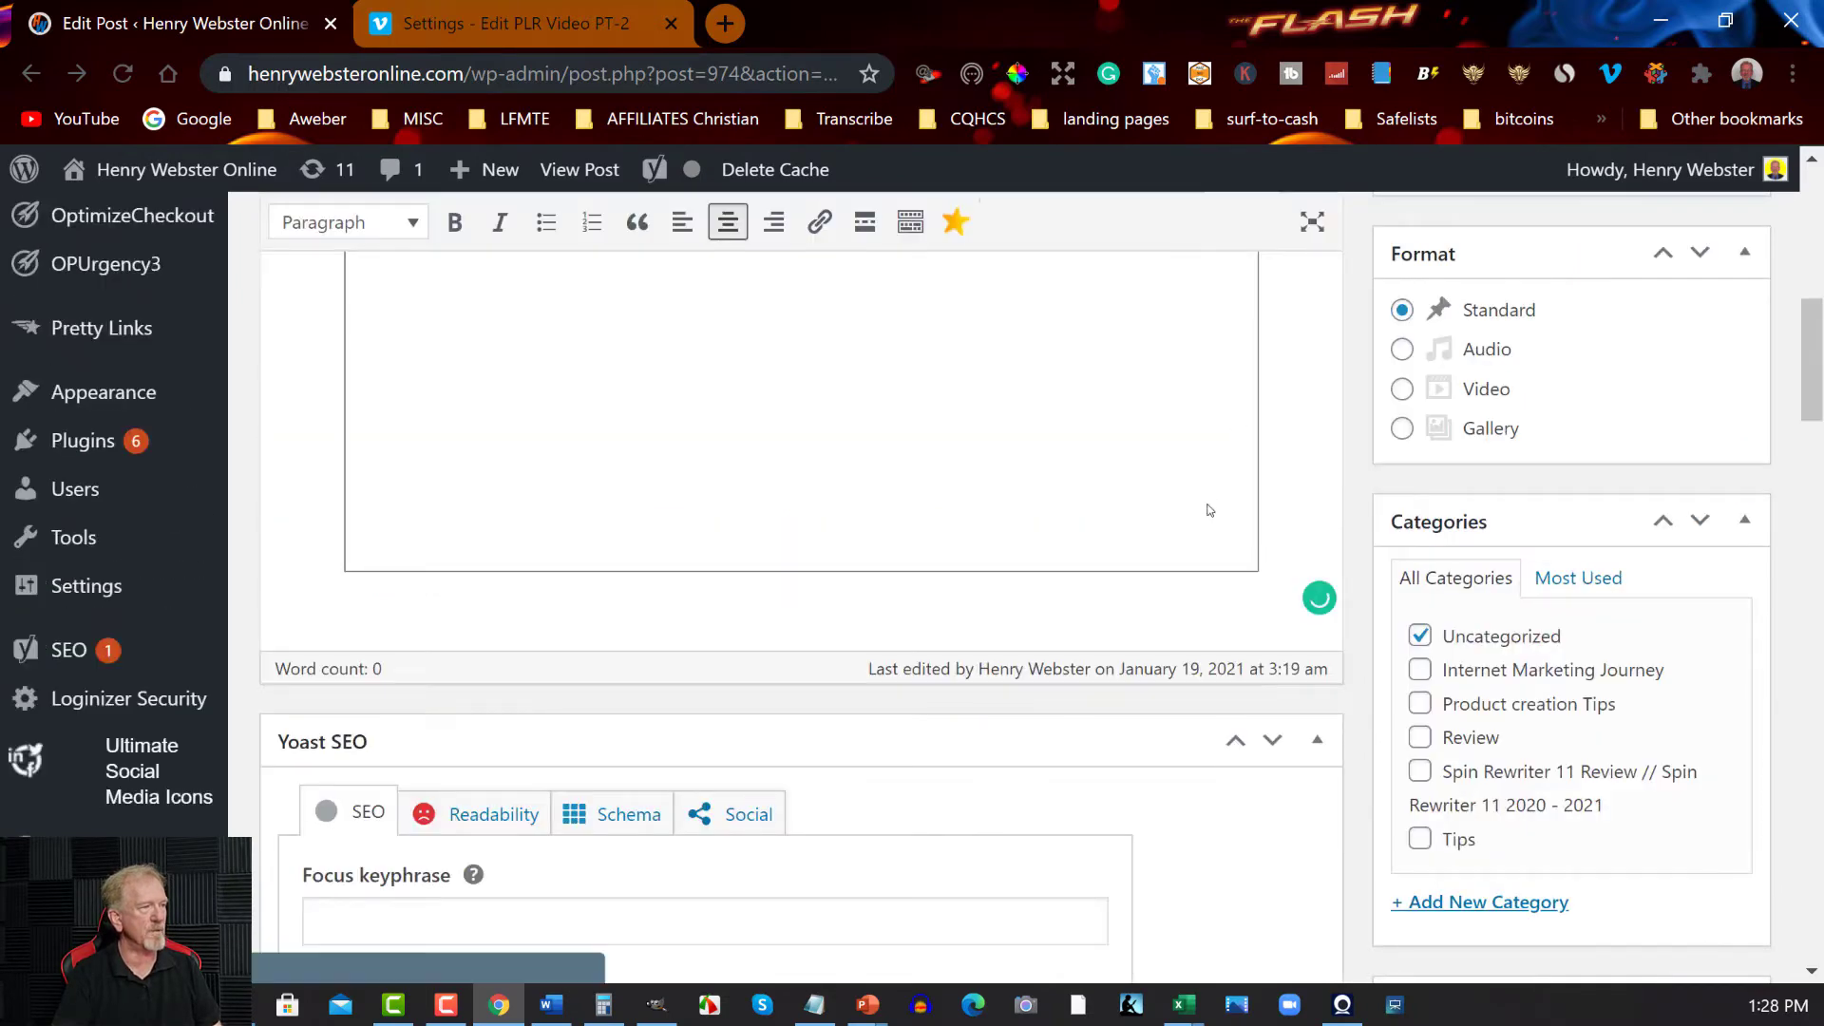
pyautogui.scroll(1, 1321, 486)
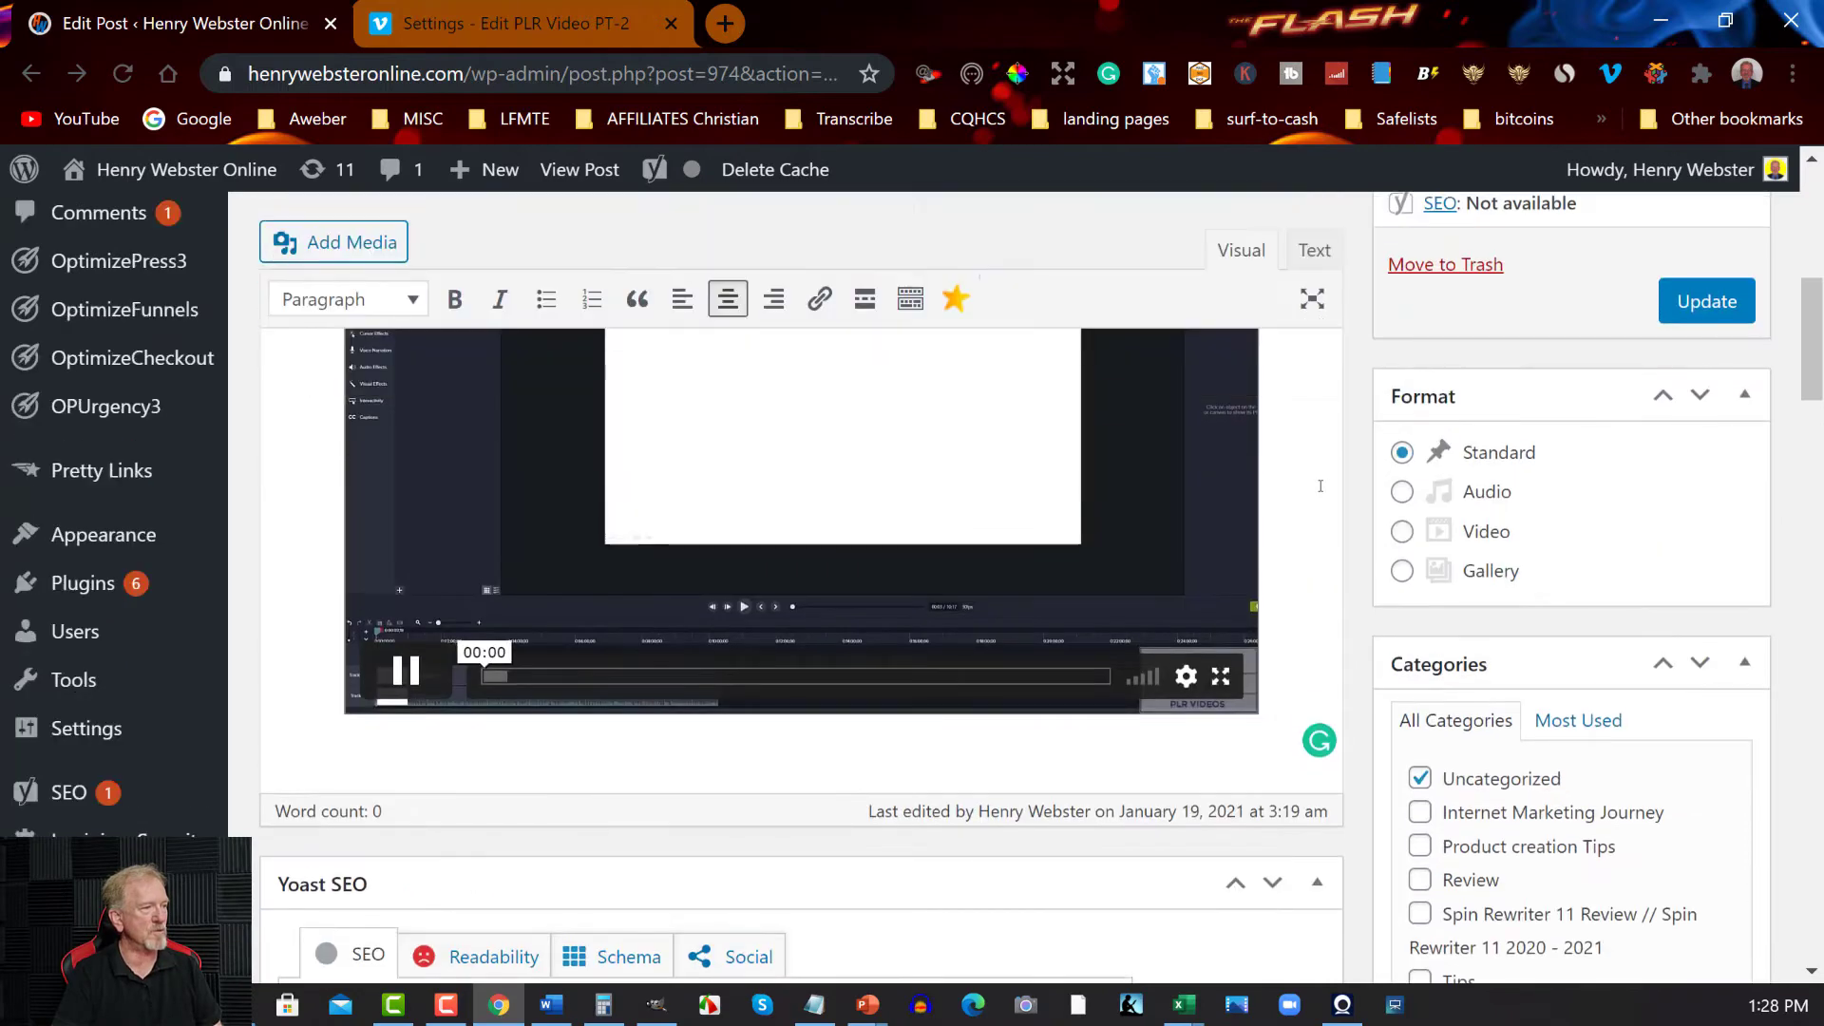
pyautogui.scroll(1, 1319, 485)
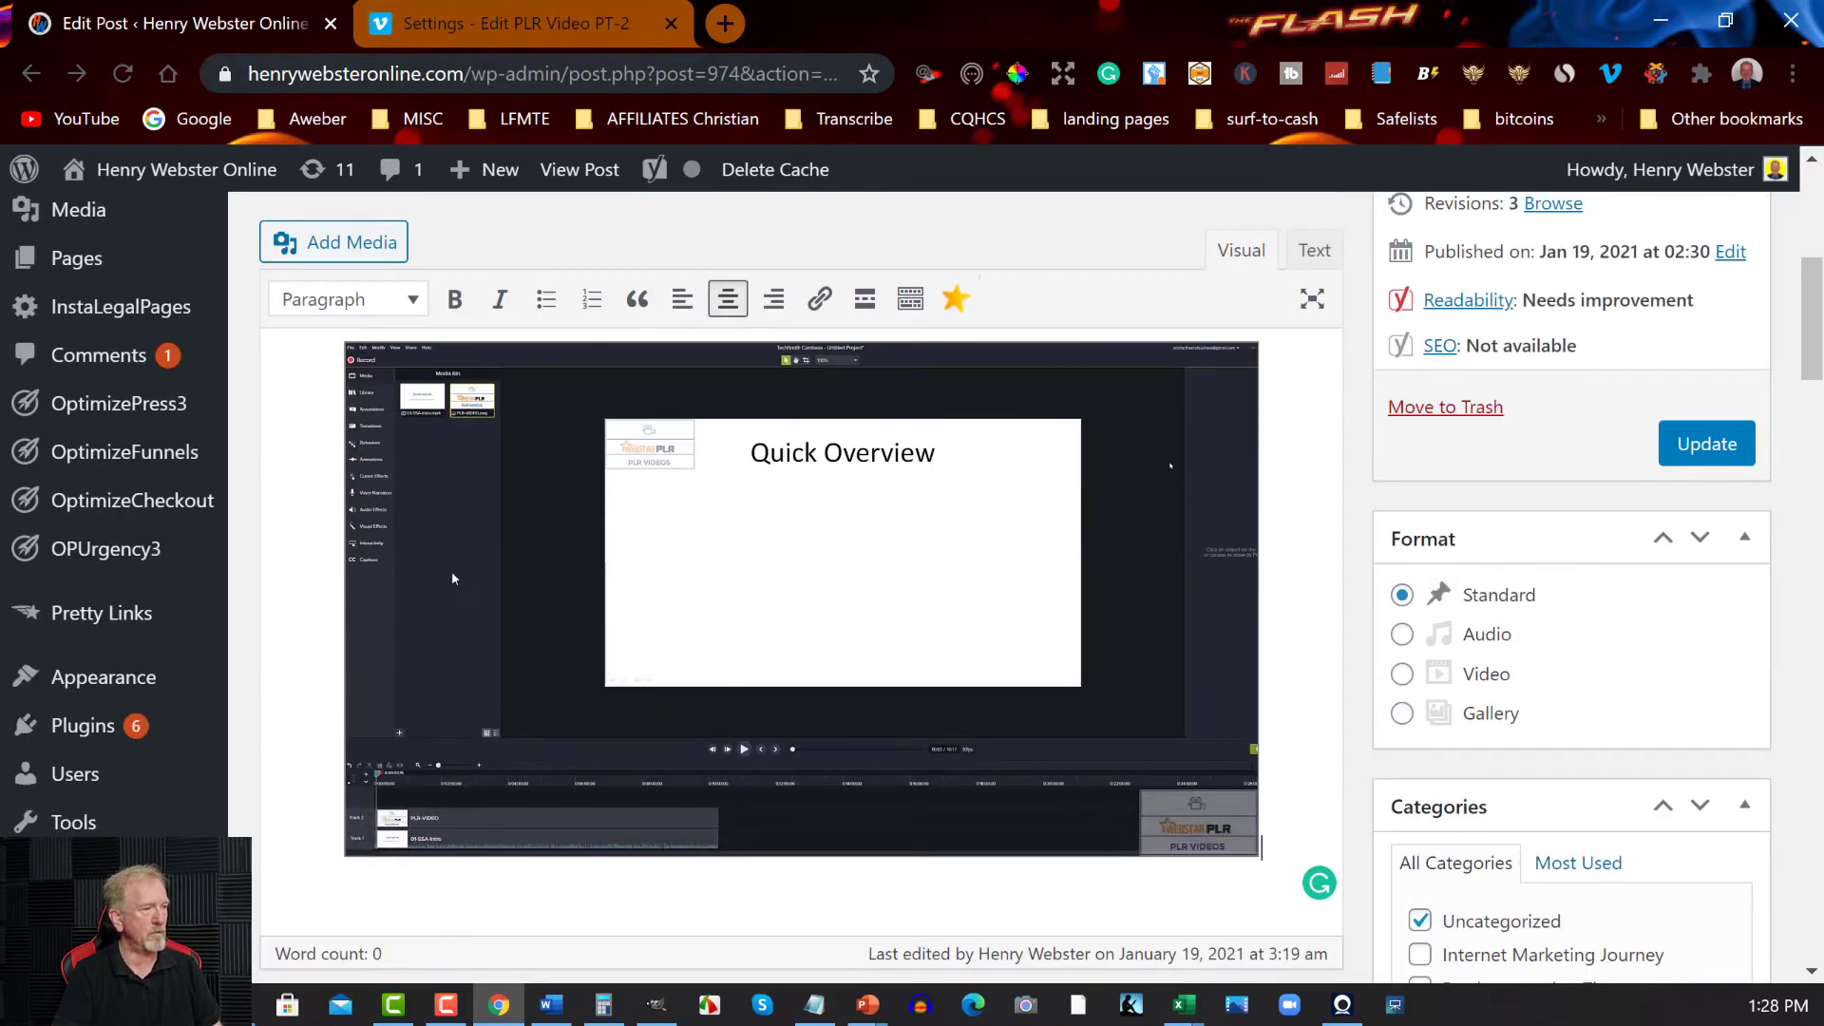
# - Pause the embedded video's preview in the post body and update the published post
pyautogui.click(627, 580)
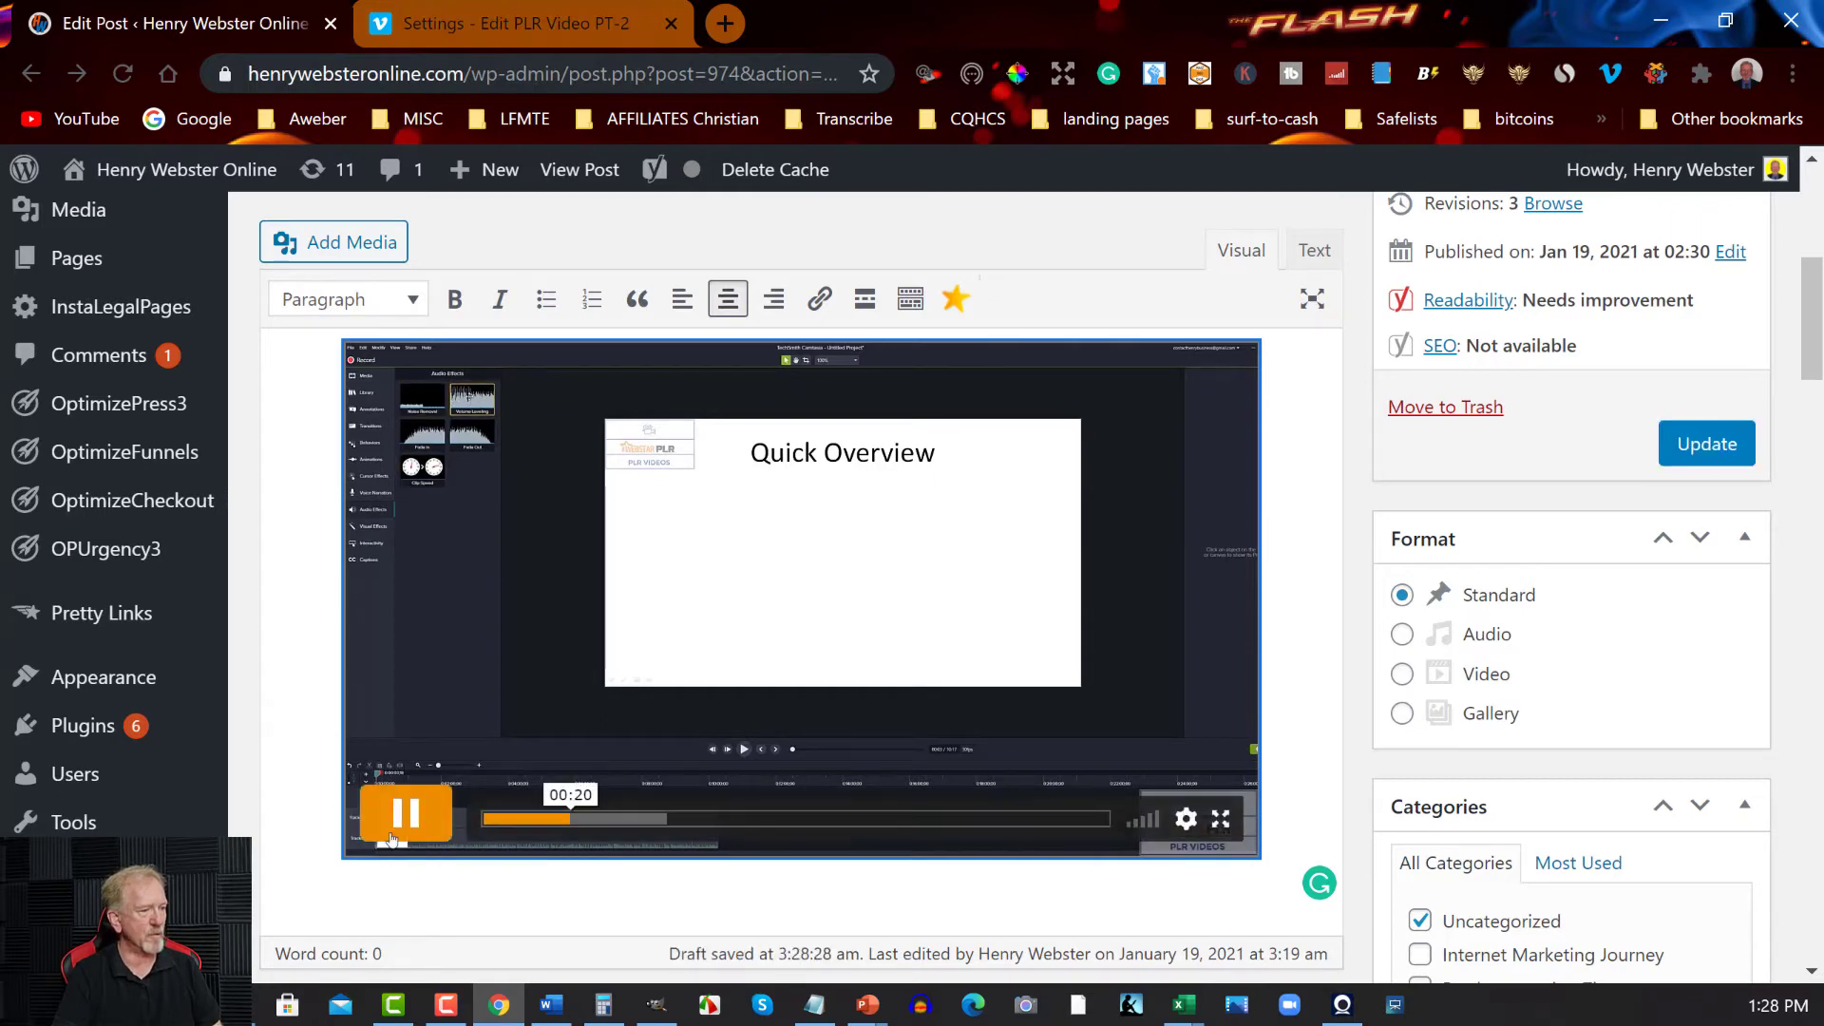
pyautogui.click(406, 813)
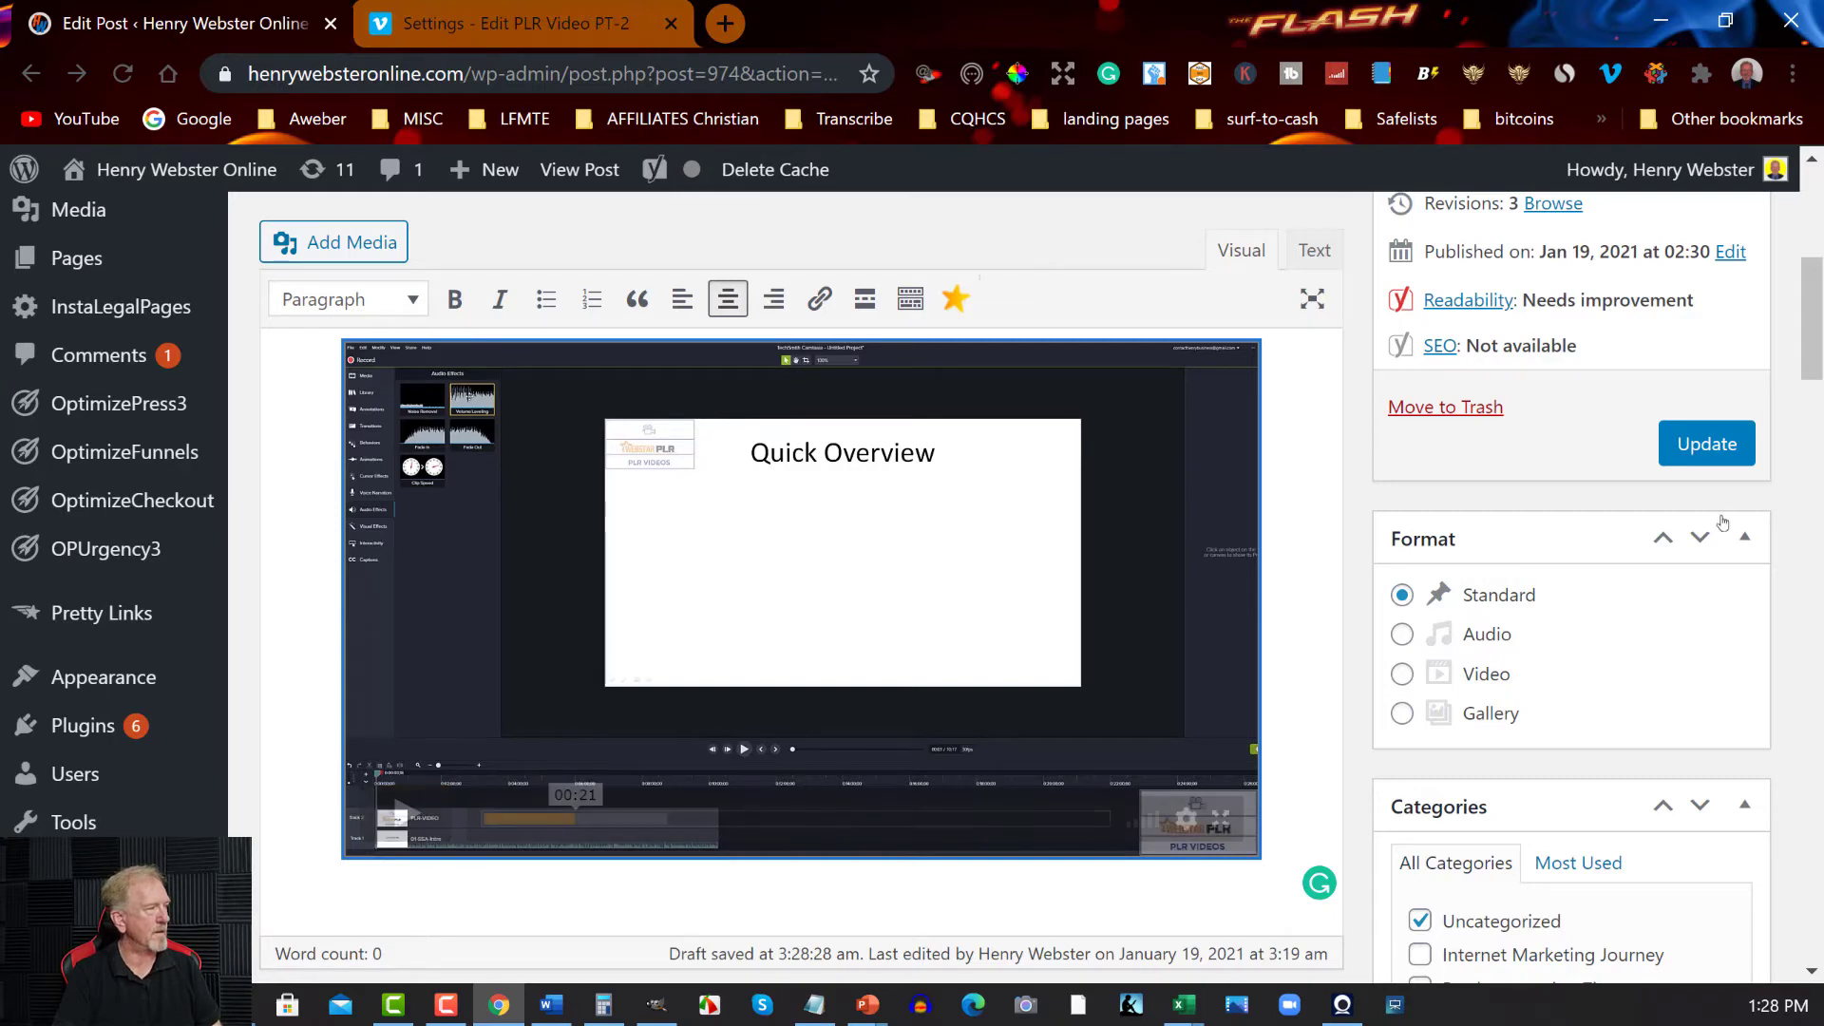
pyautogui.click(1697, 440)
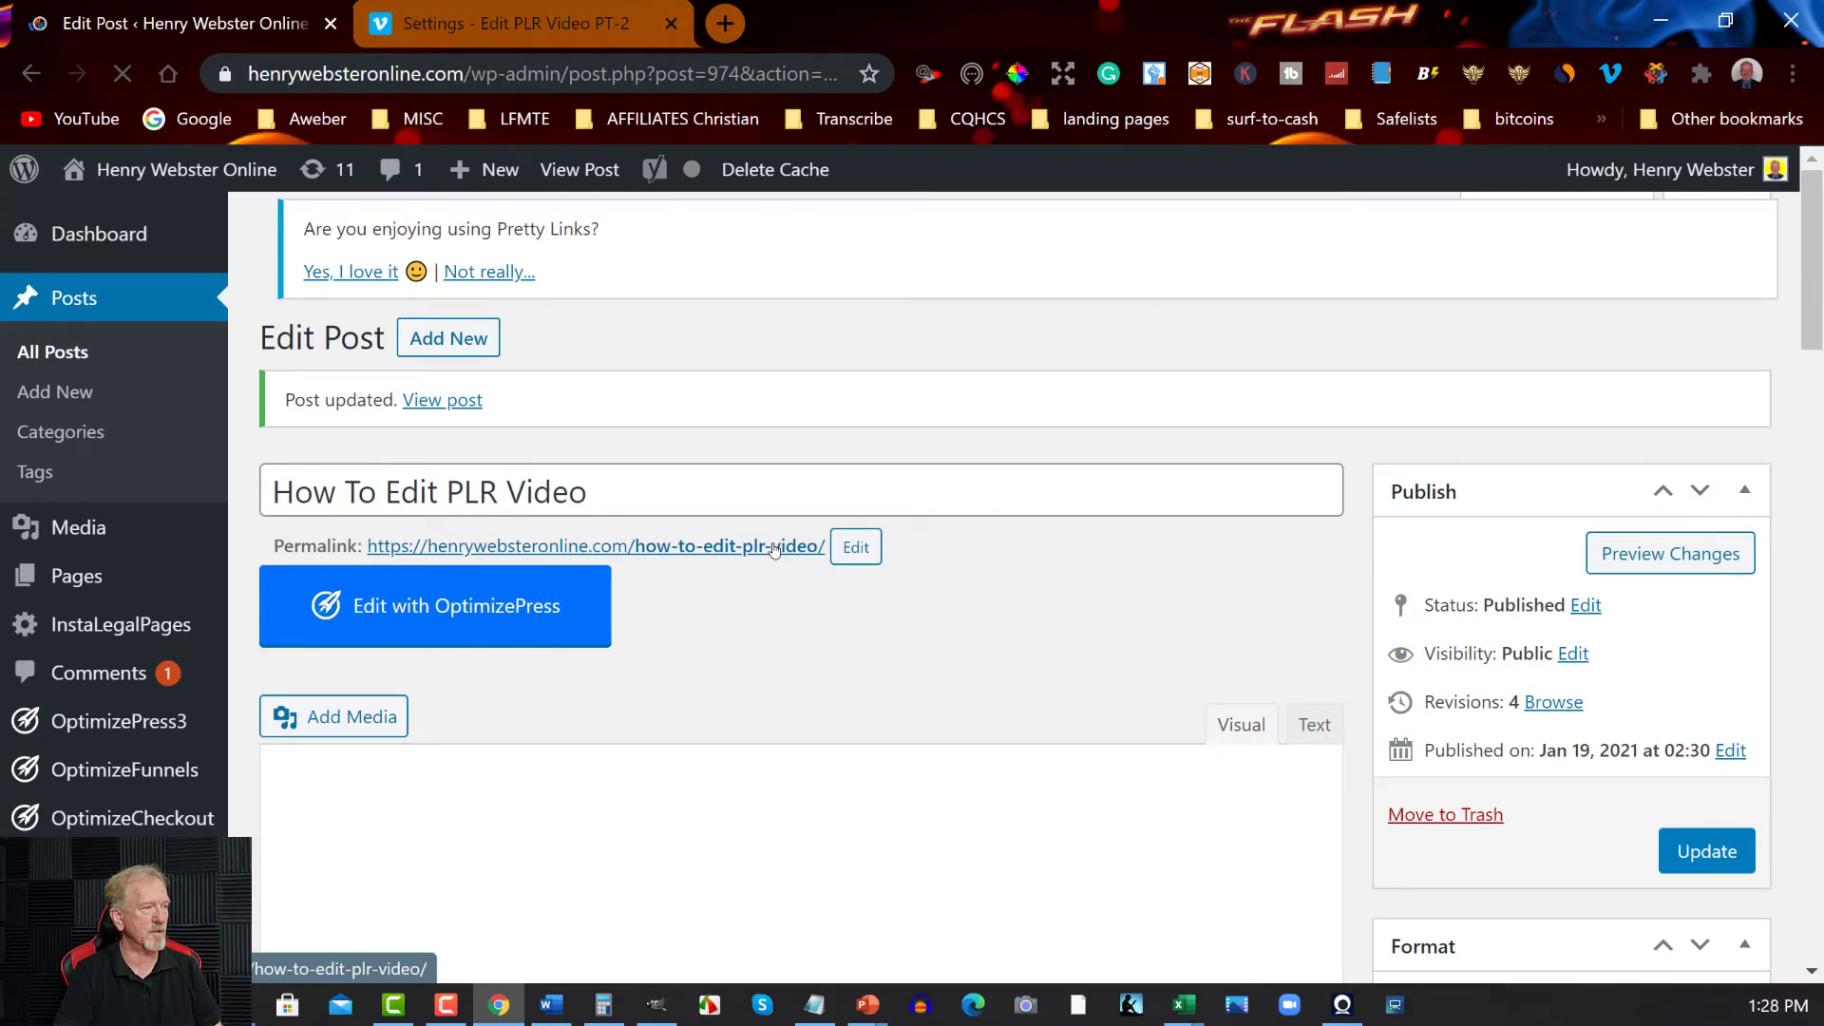
# - Open the post's permalink in a new browser tab and watch the embedded video on the published page
pyautogui.rightClick(774, 549)
pyautogui.click(823, 567)
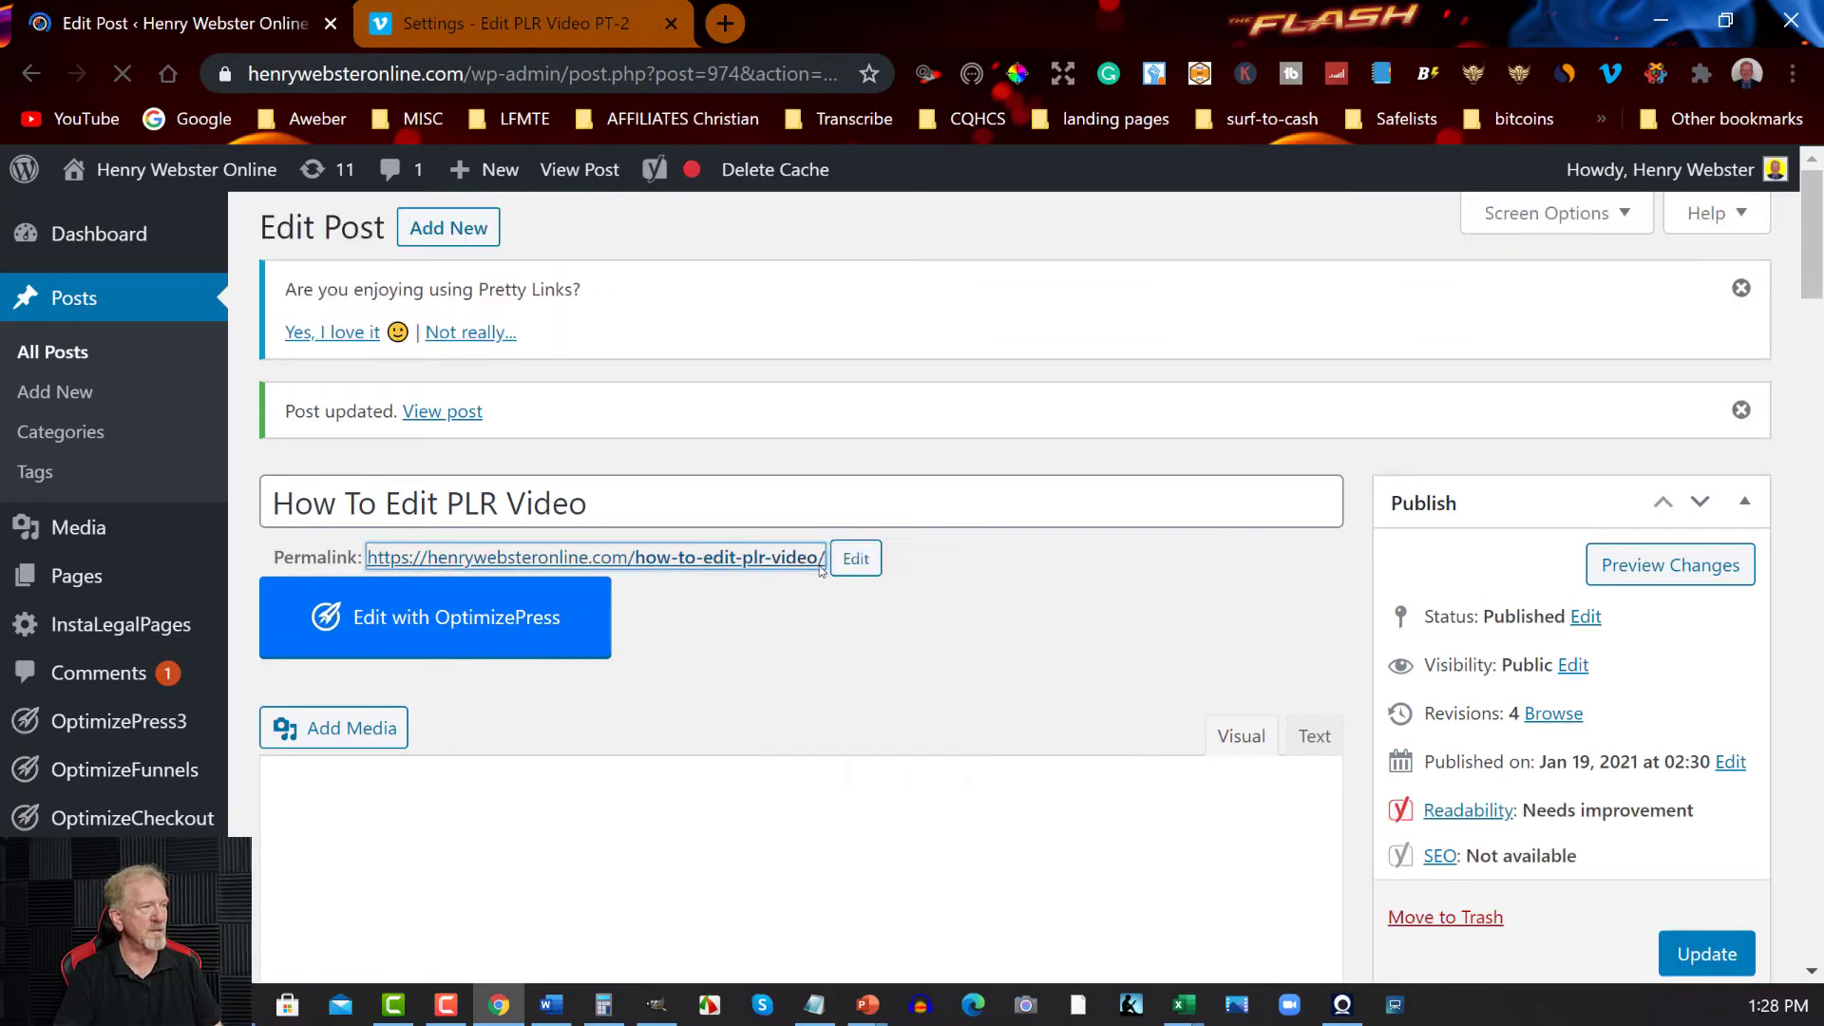
pyautogui.click(480, 9)
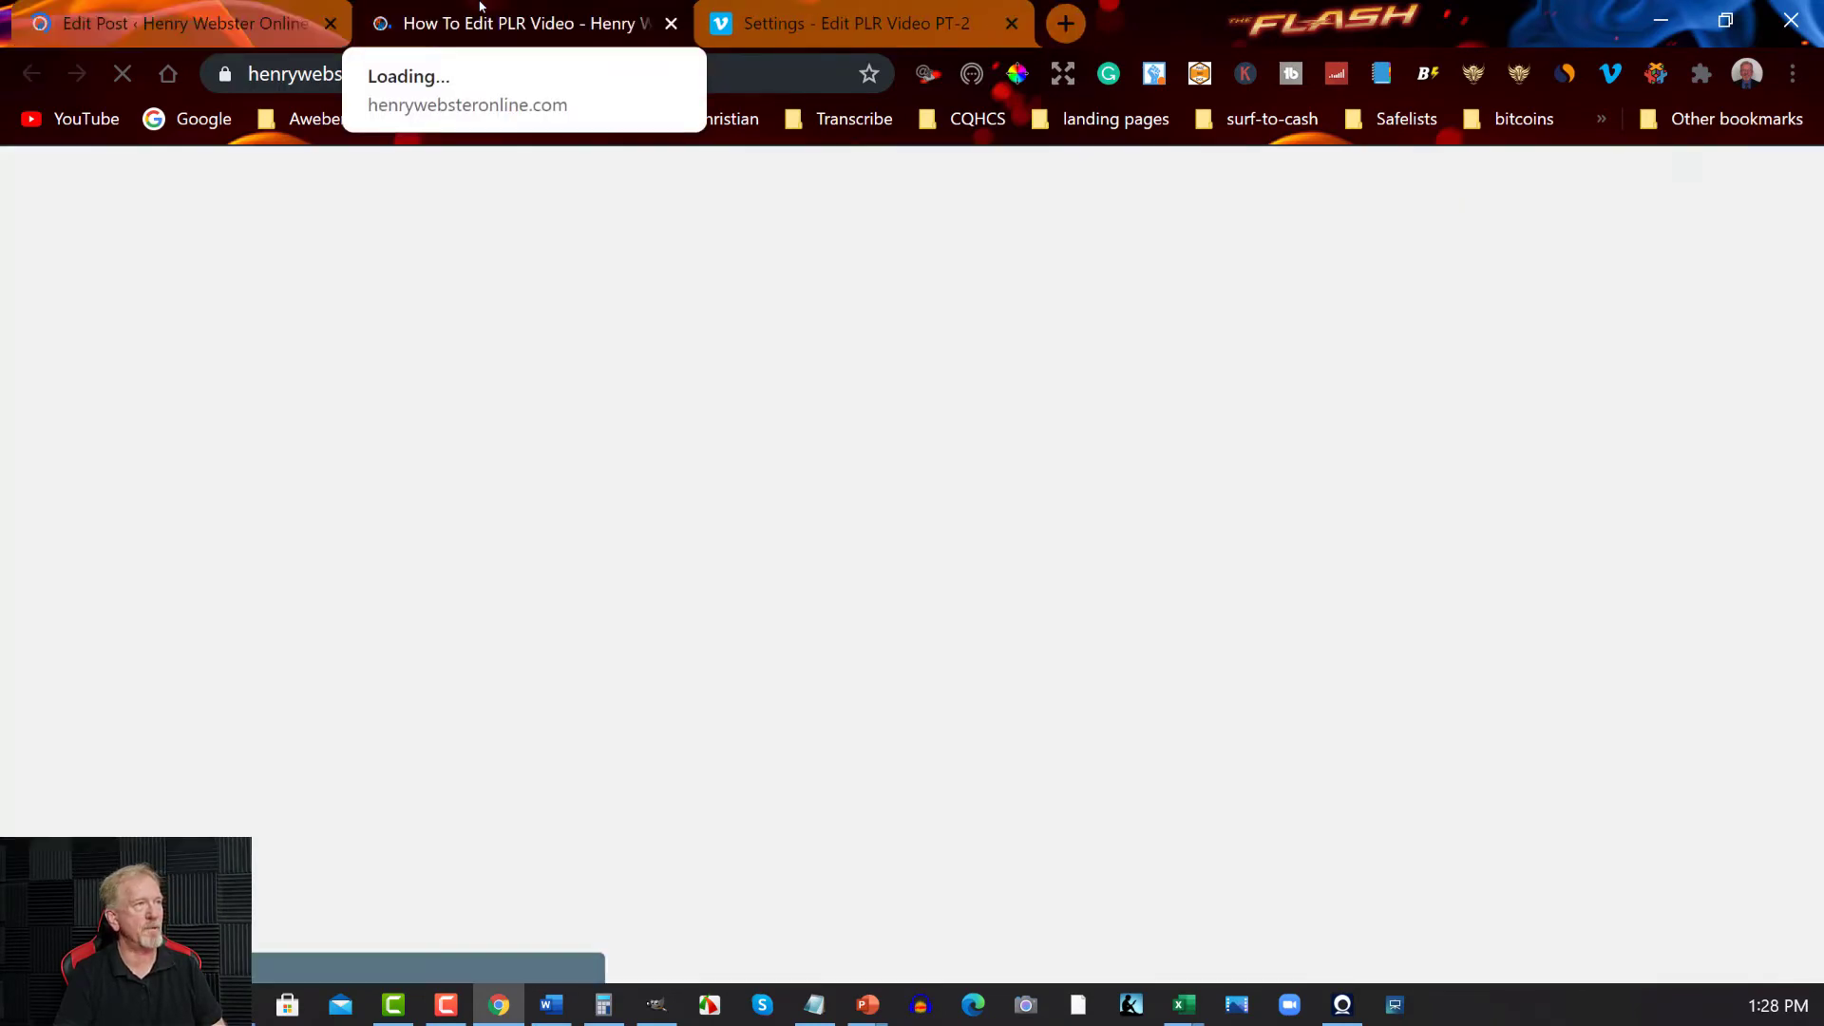
pyautogui.scroll(-7, 938, 465)
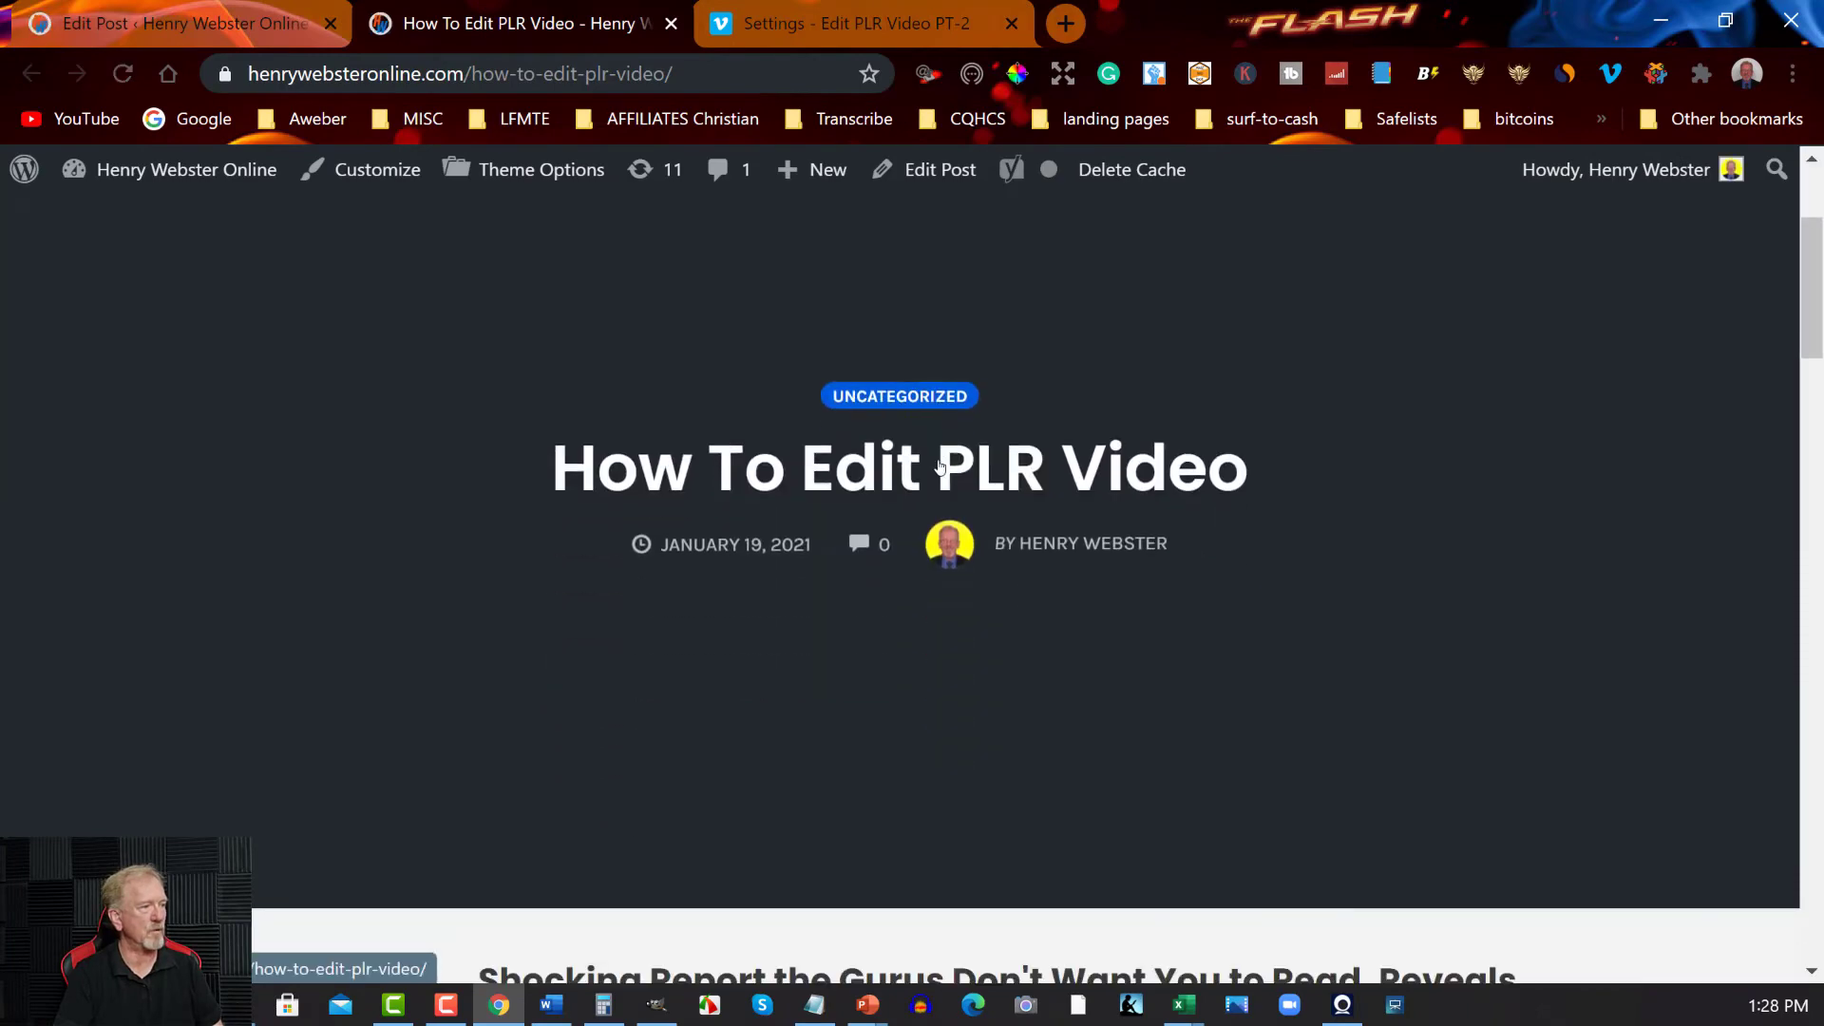
pyautogui.scroll(-4, 938, 466)
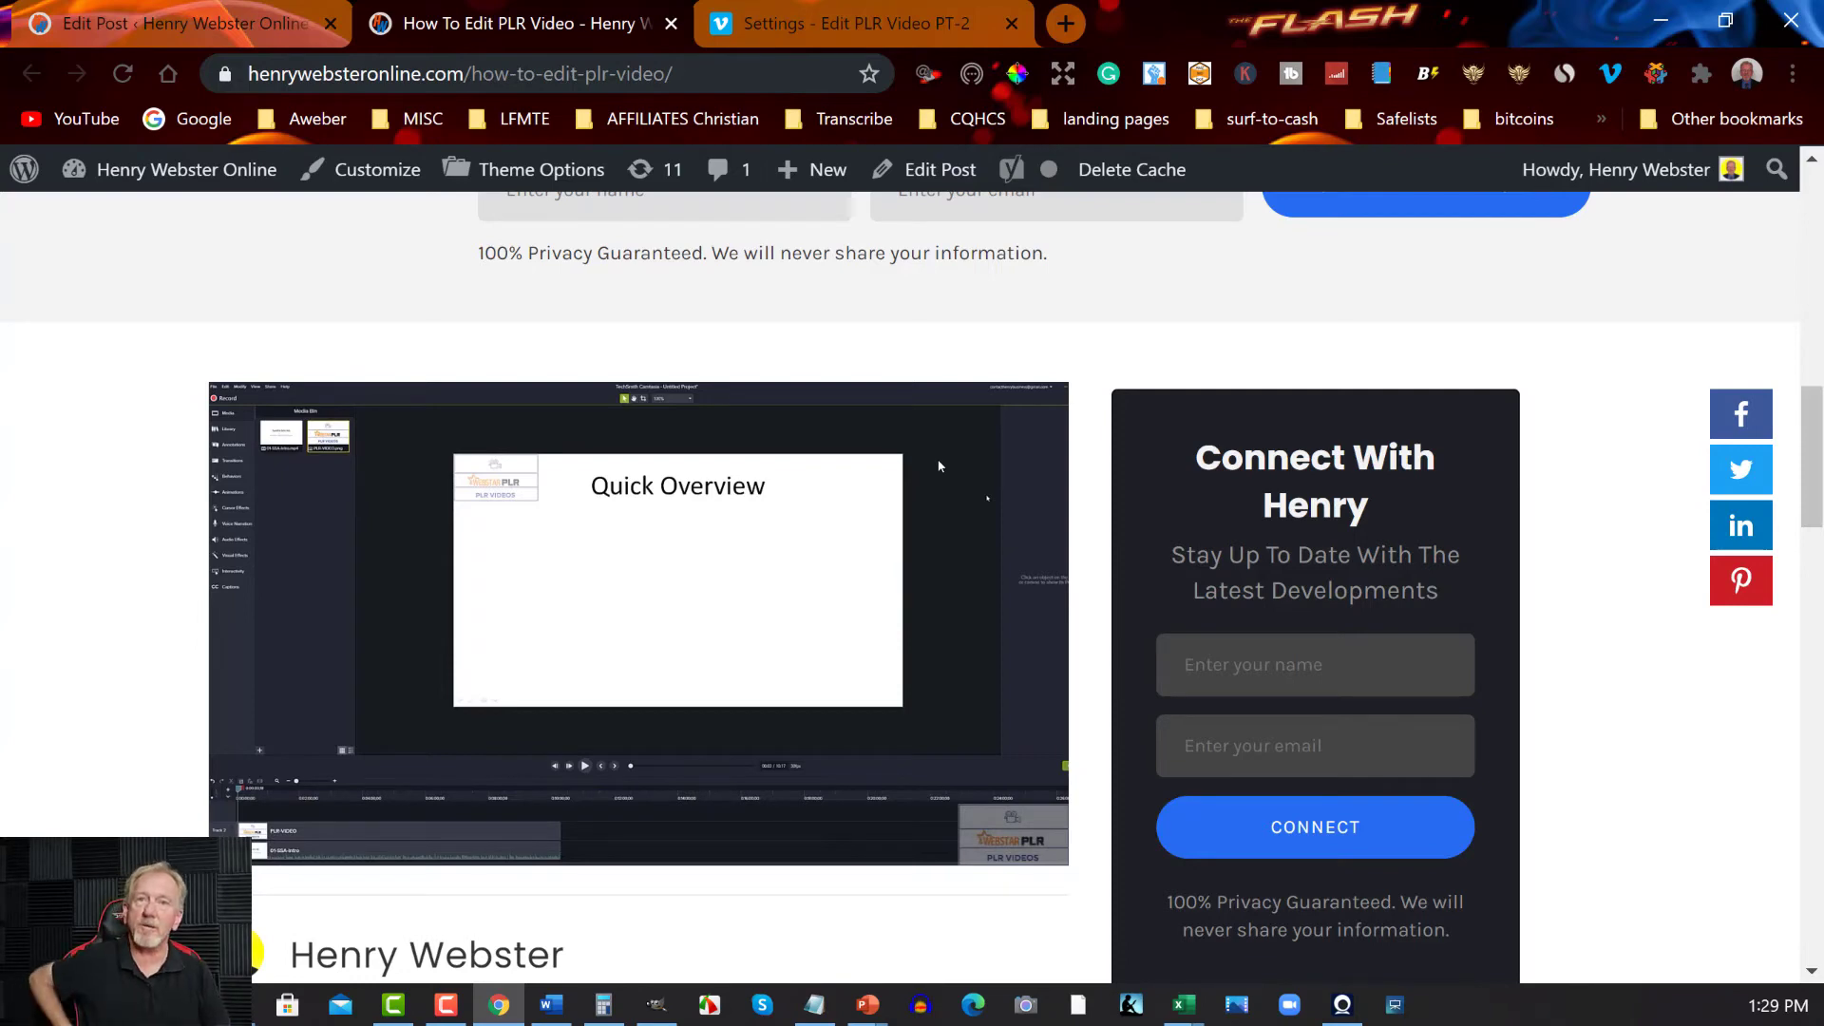
pyautogui.moveTo(931, 456)
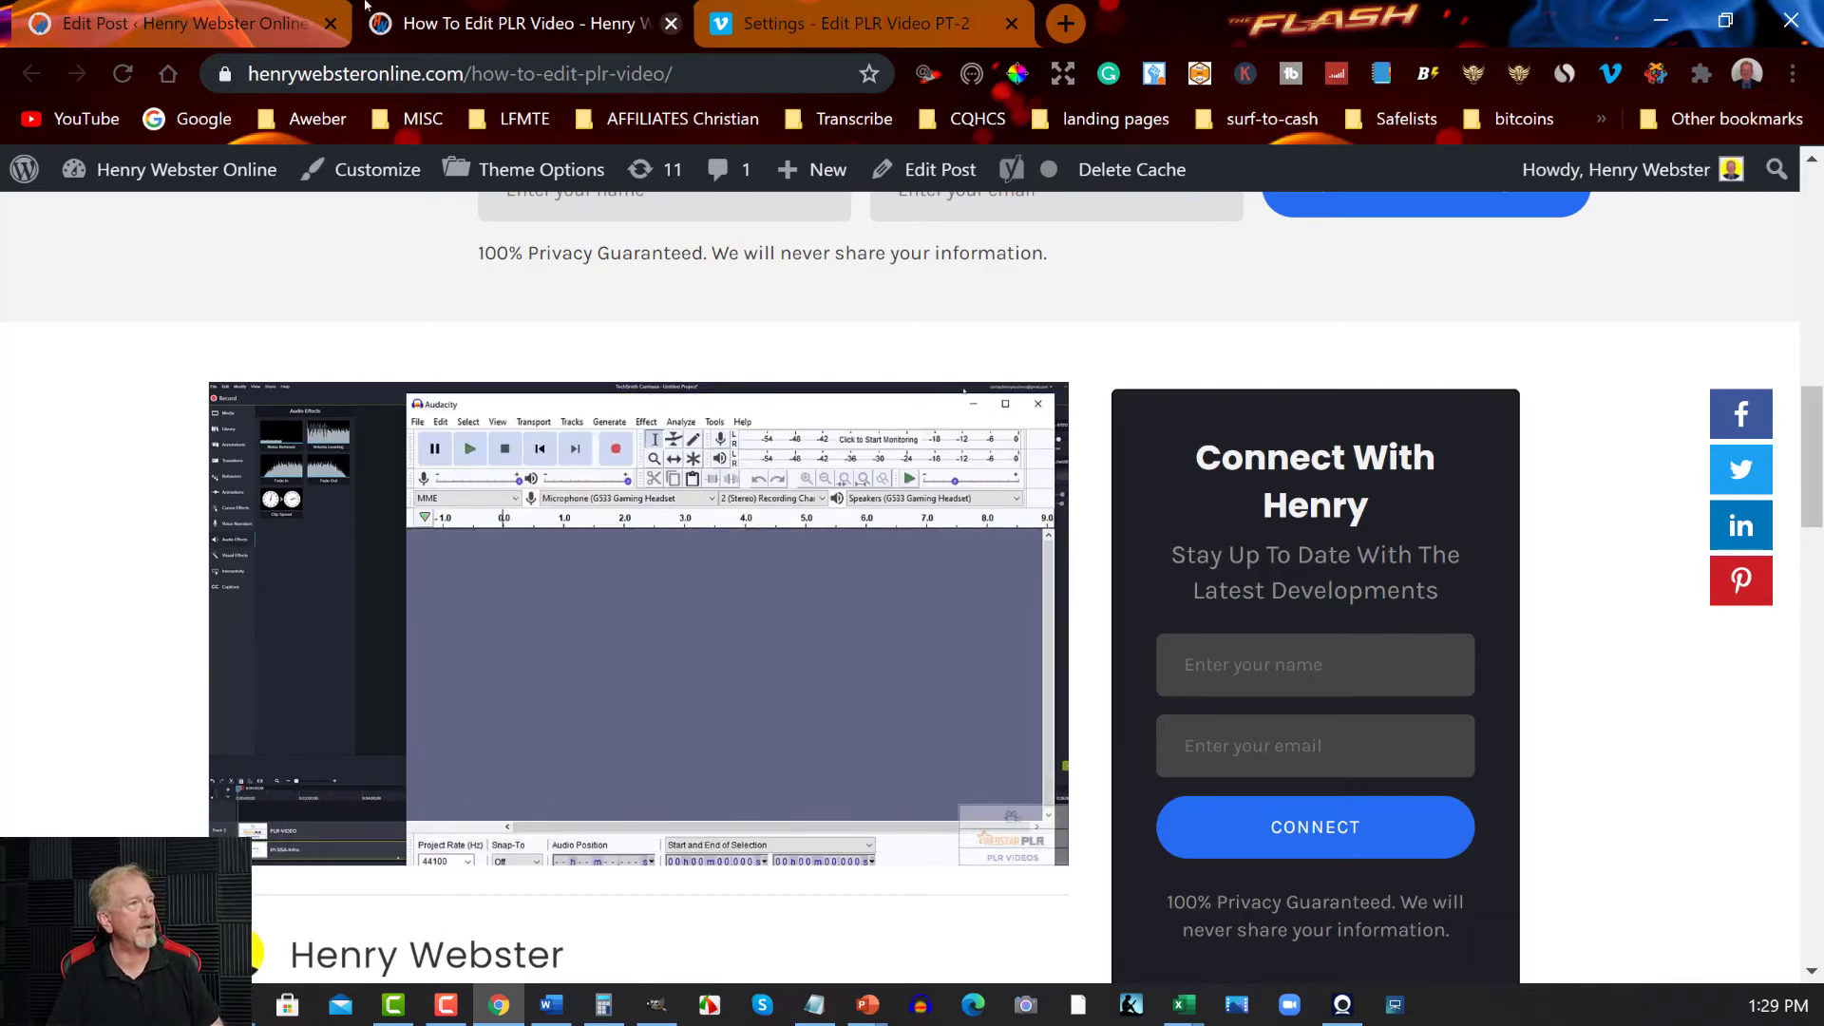
# - Return to the WordPress editor for the How To Edit PLR Video post and bring its embedded video into view
pyautogui.click(141, 21)
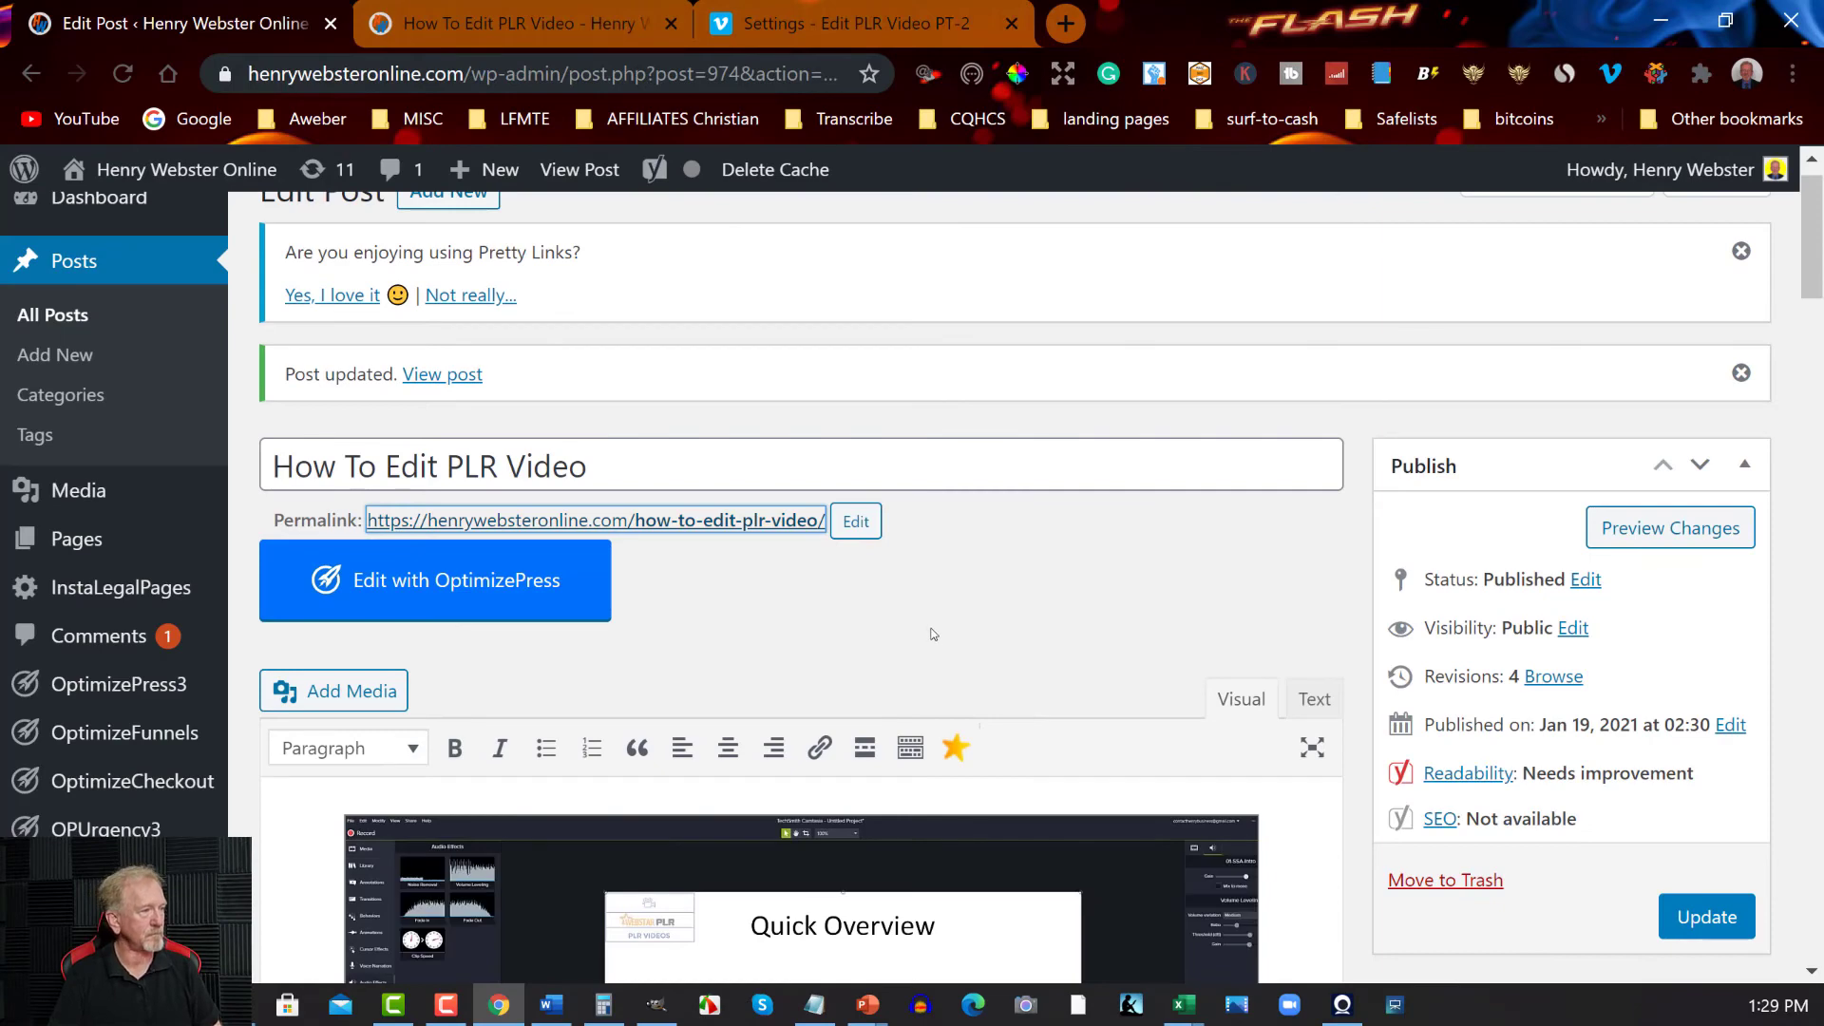
pyautogui.scroll(-1, 934, 634)
pyautogui.scroll(-3, 934, 633)
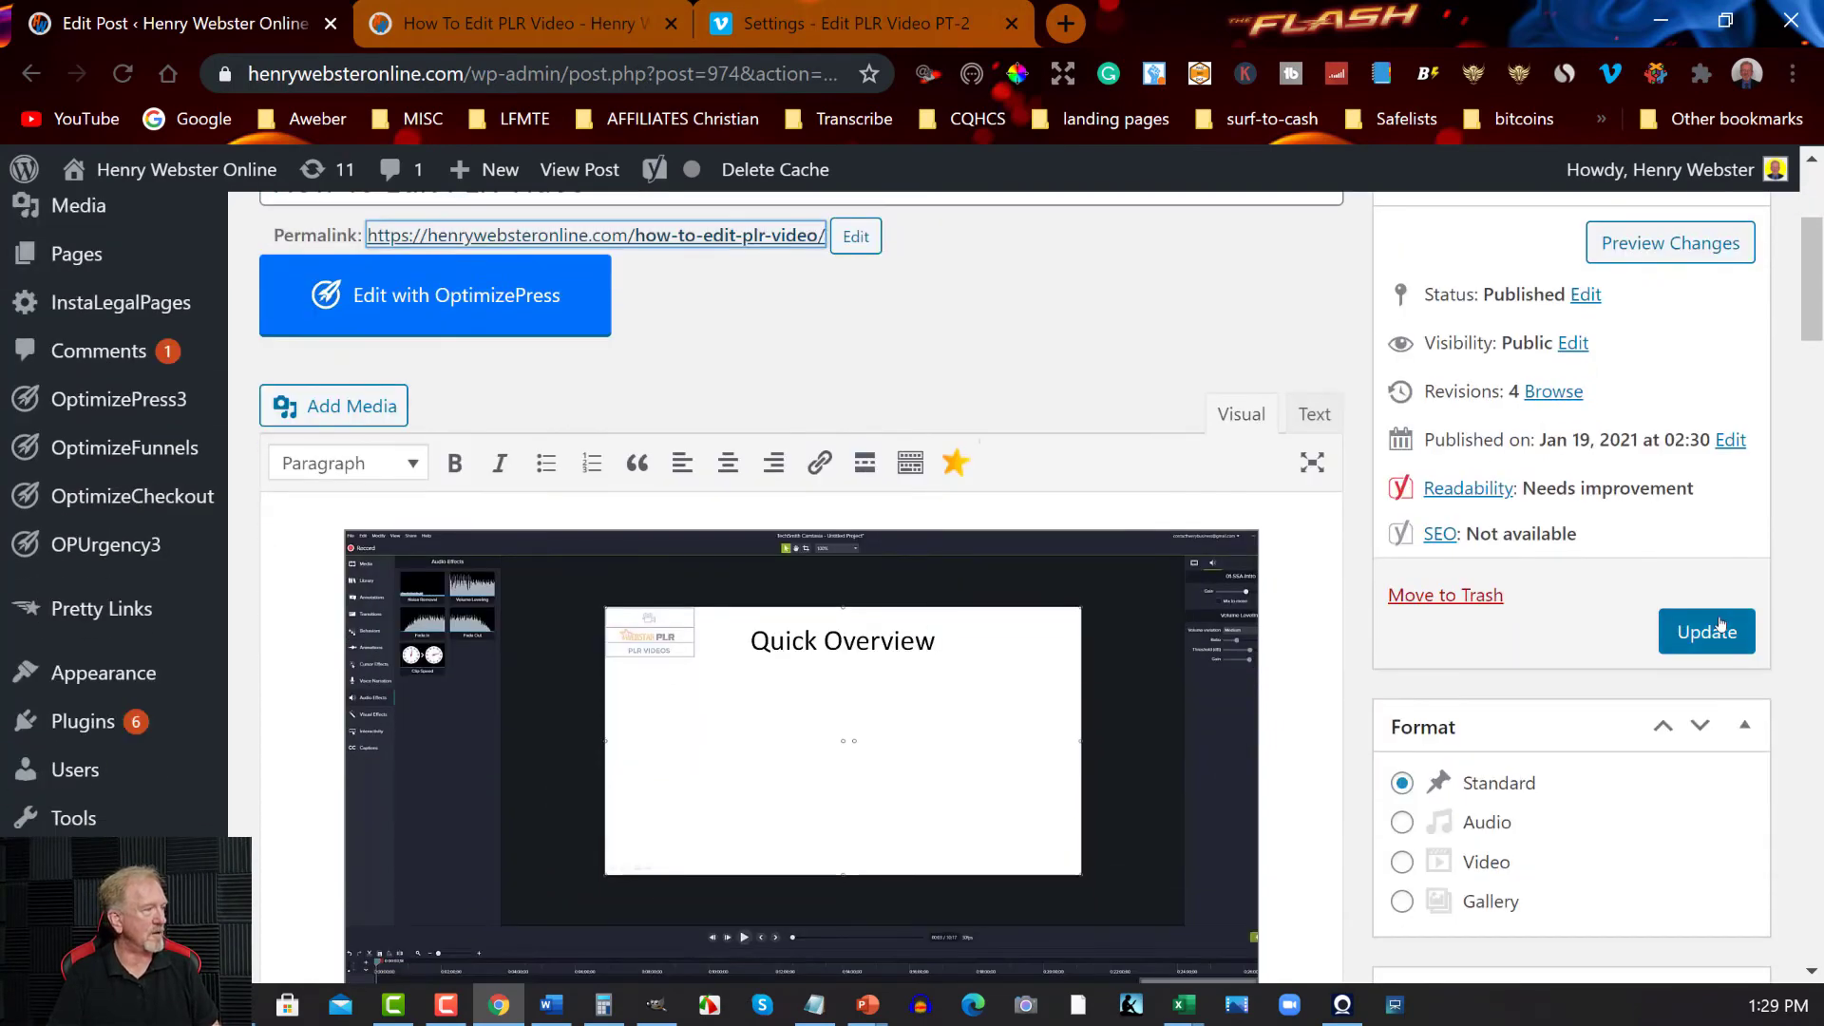